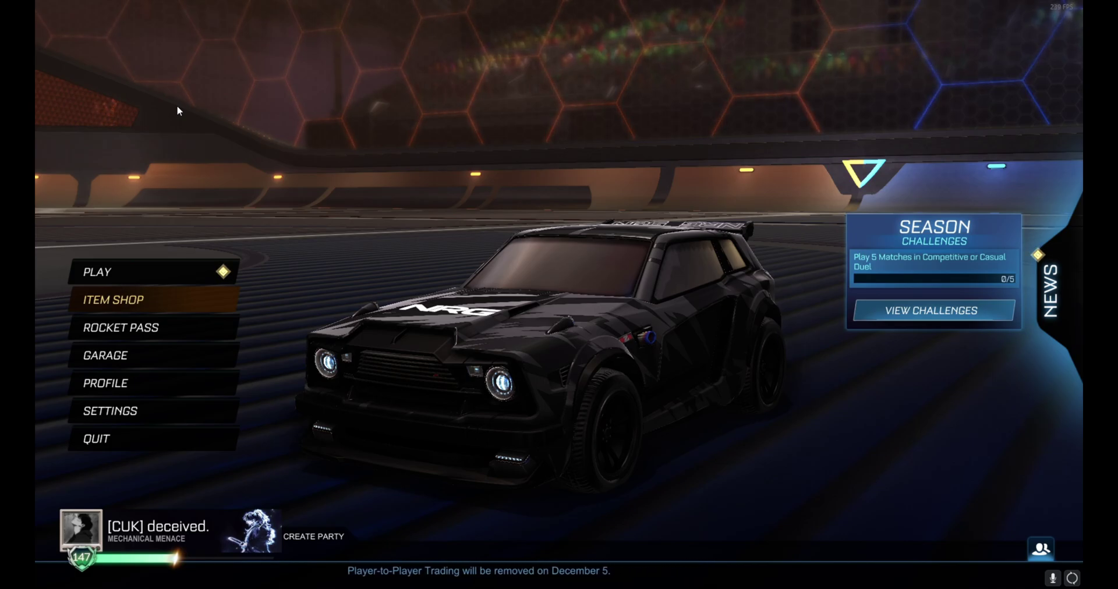
Switch from the game to the browser and search the BakkesPlugins site for "rocket plugin".
key("alt+q")
key("alt+q")
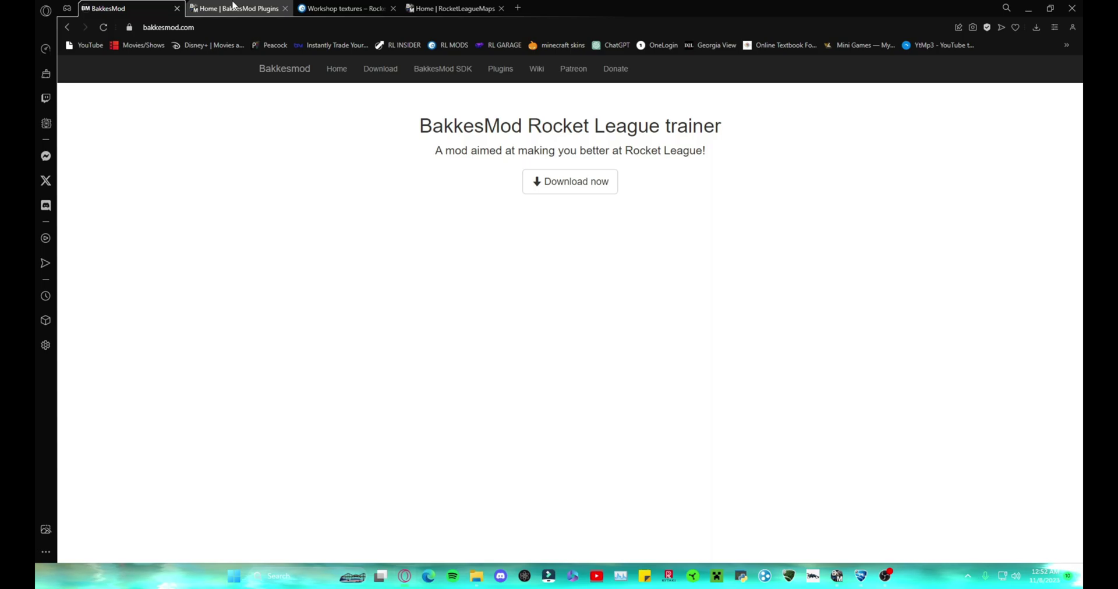
left_click(233, 6)
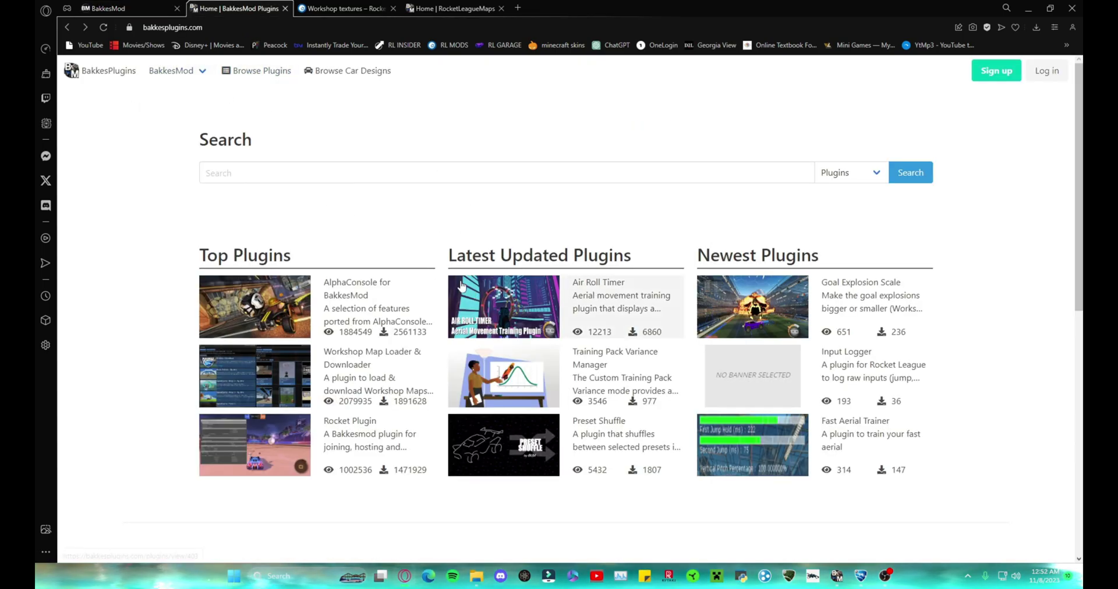
left_click(311, 177)
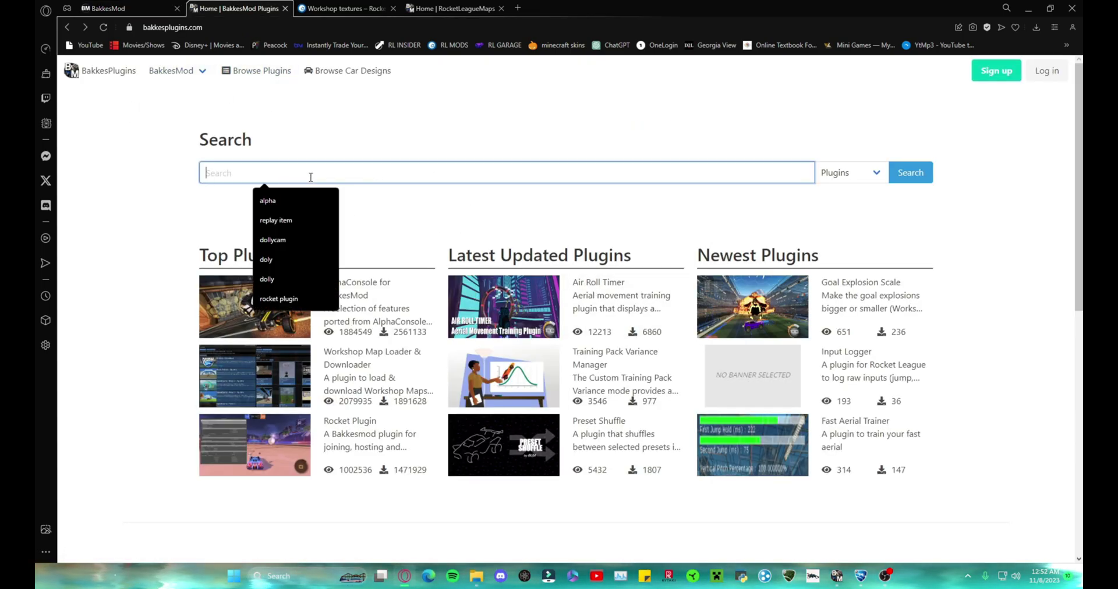
type("plugin")
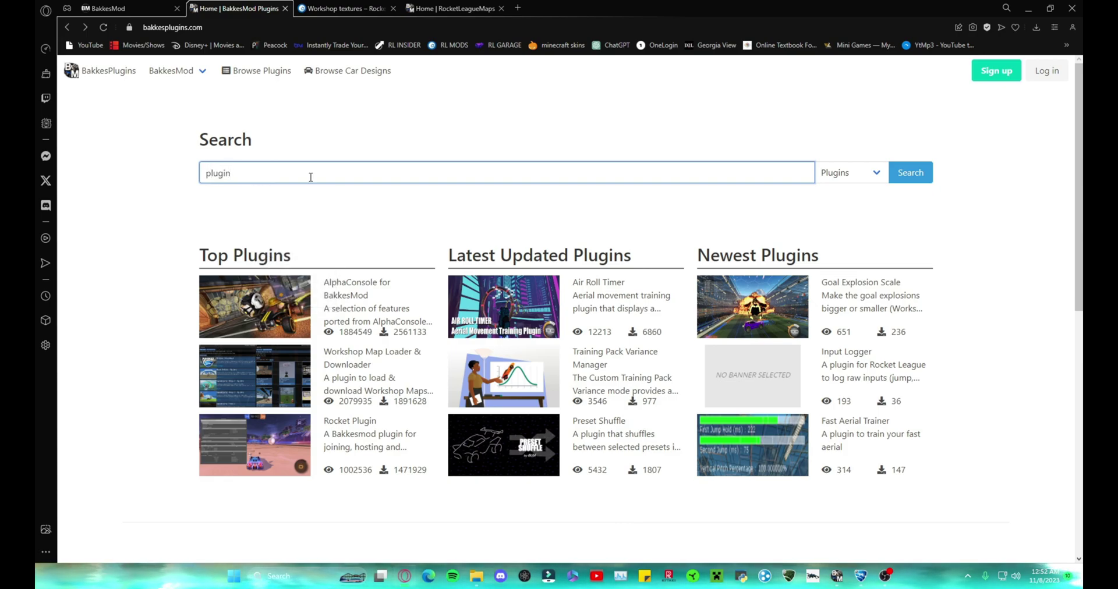
type("rocket p")
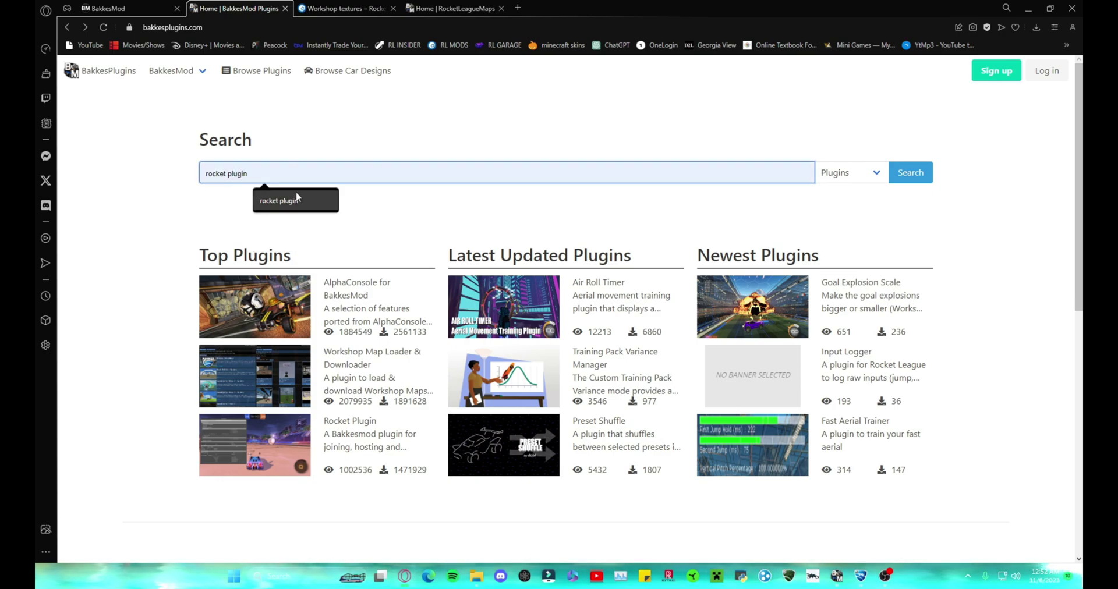
key("Return")
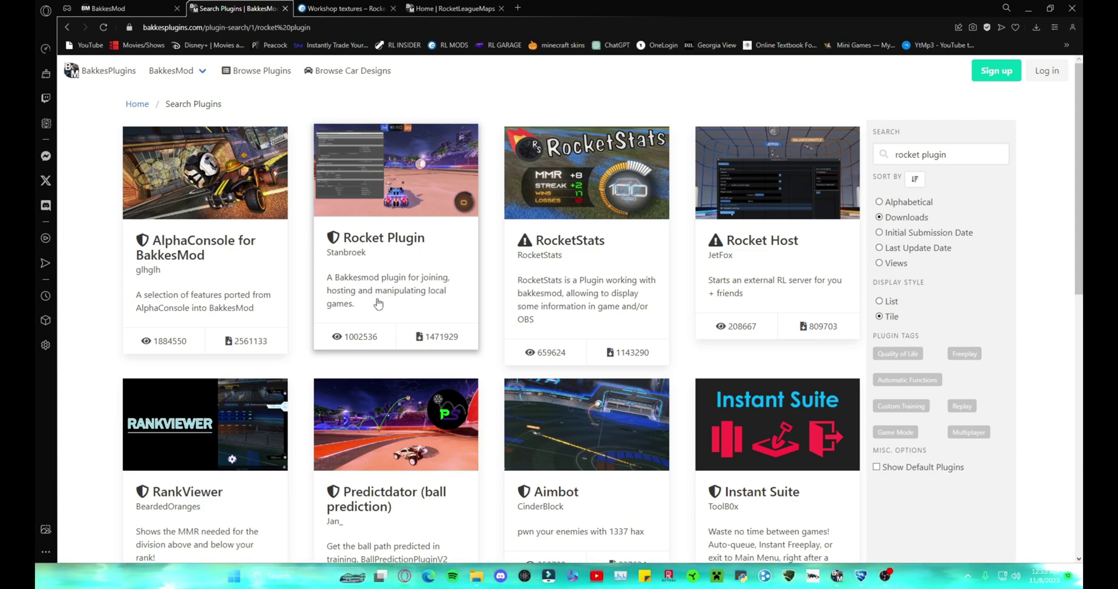
Open the Rocket Plugin page and try to install the plugin with BakkesMod.
left_click(363, 224)
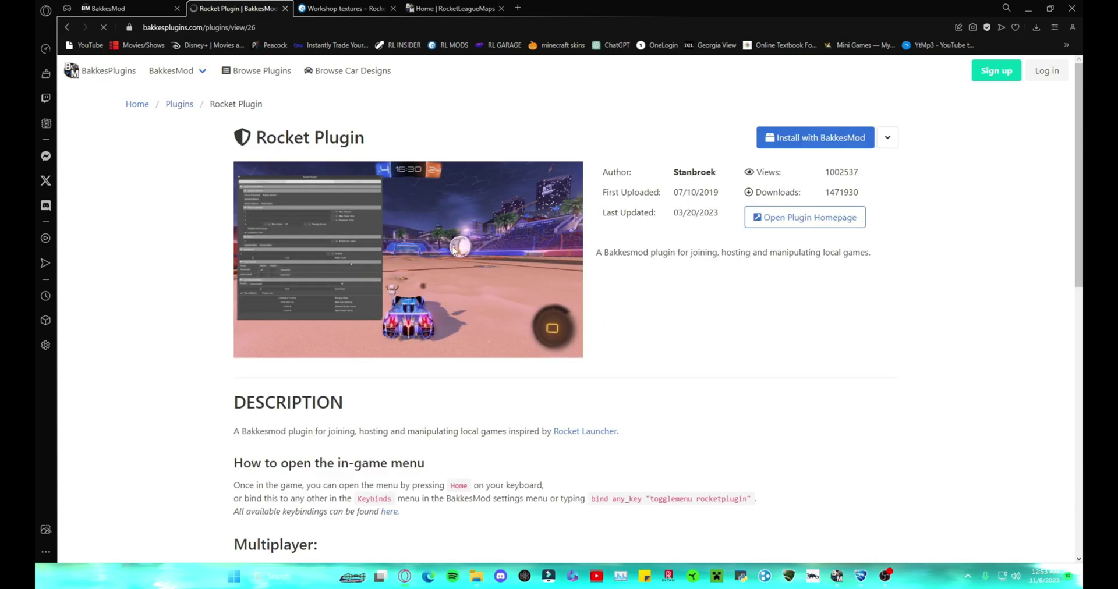
left_click(812, 144)
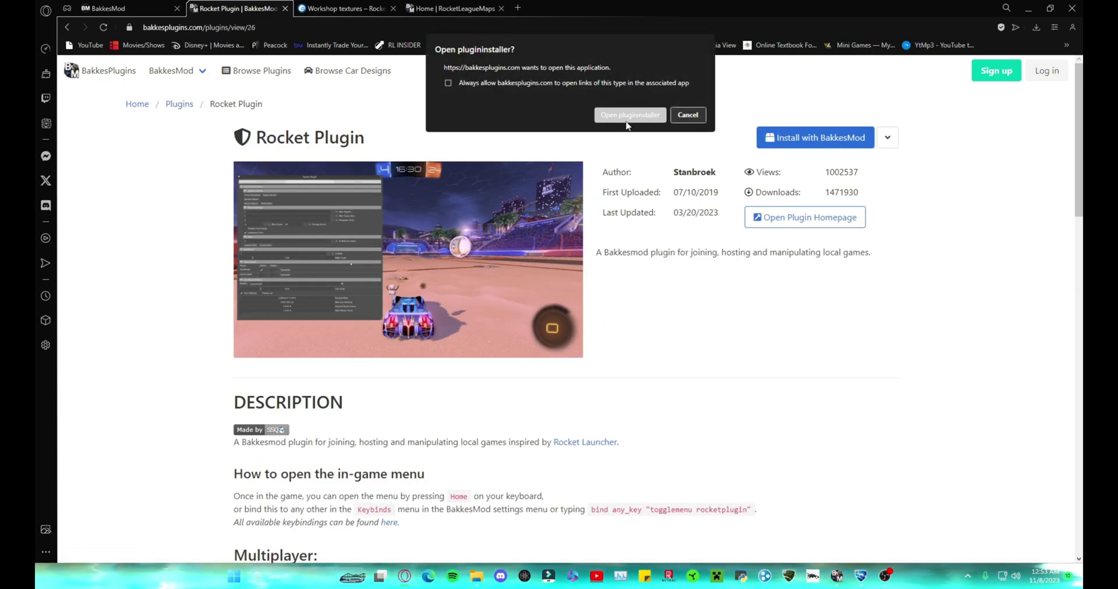
left_click(688, 116)
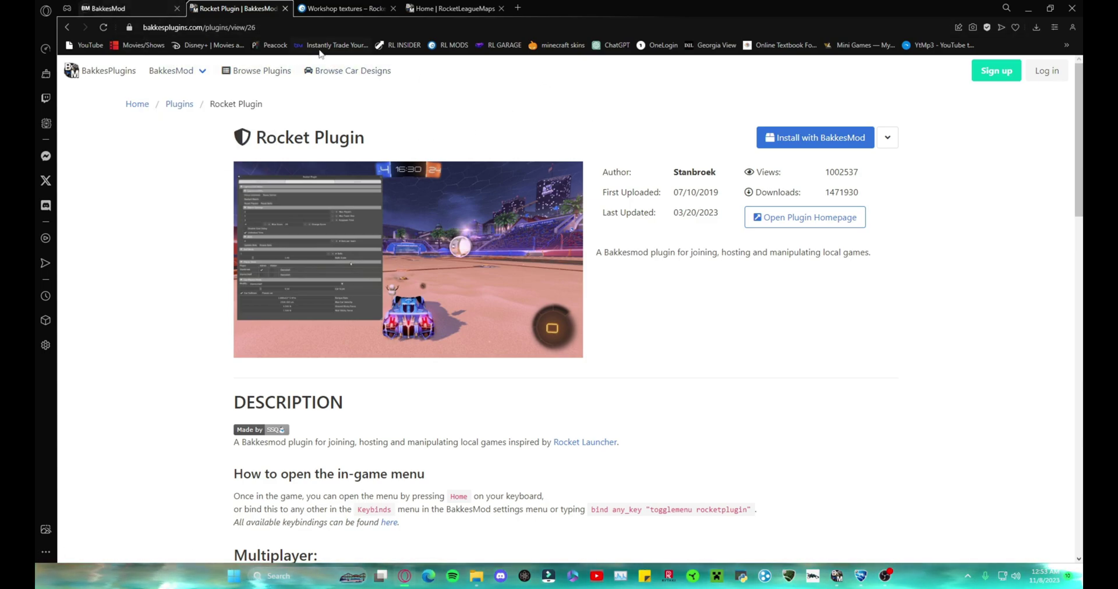
Close the BakkesMod and Rocket Plugin pages and look through the Workshop textures mod page down to its download option.
left_click(177, 9)
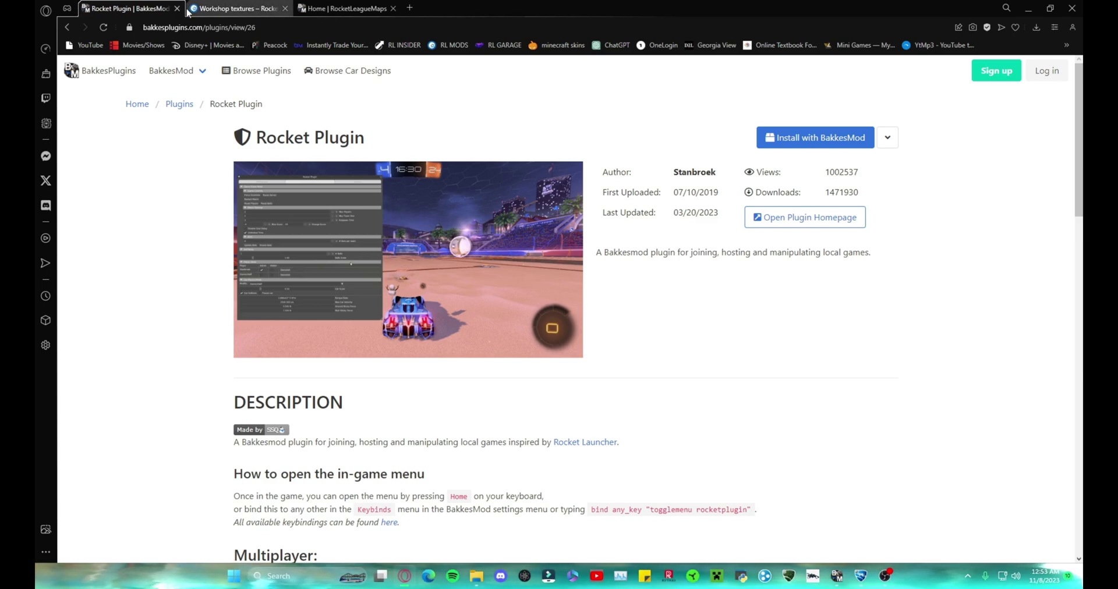
left_click(177, 9)
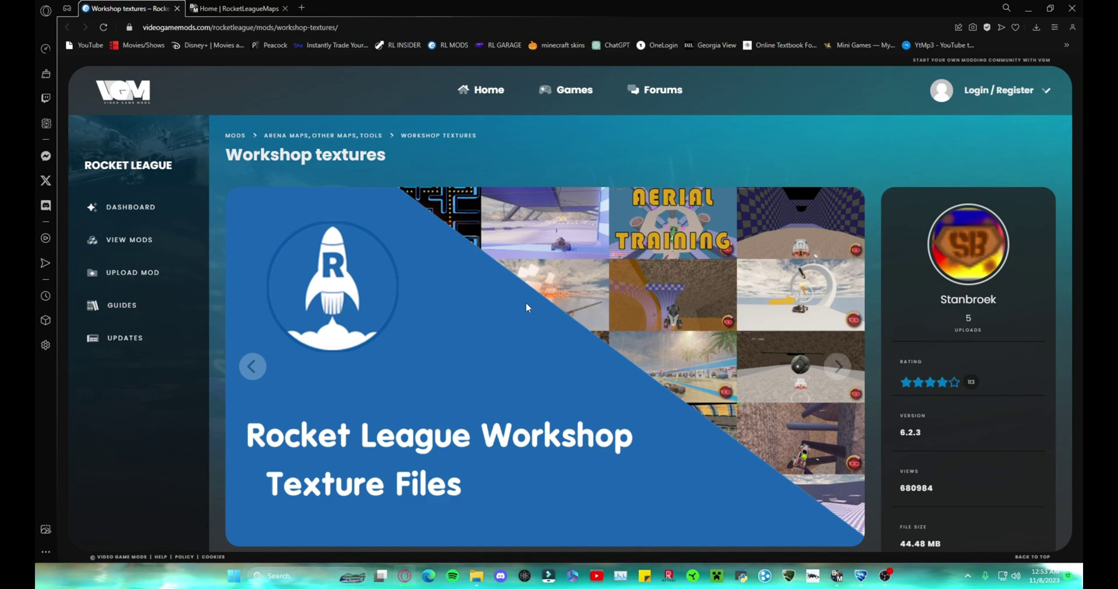
scroll(528, 307, "down", 4)
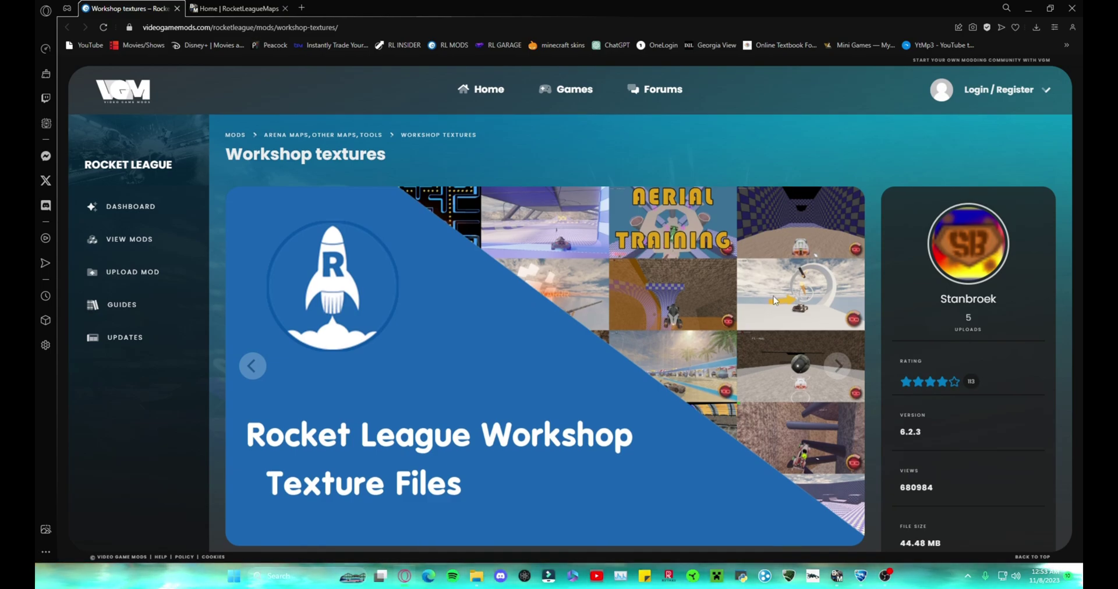
scroll(754, 300, "up", 3)
scroll(539, 276, "down", 7)
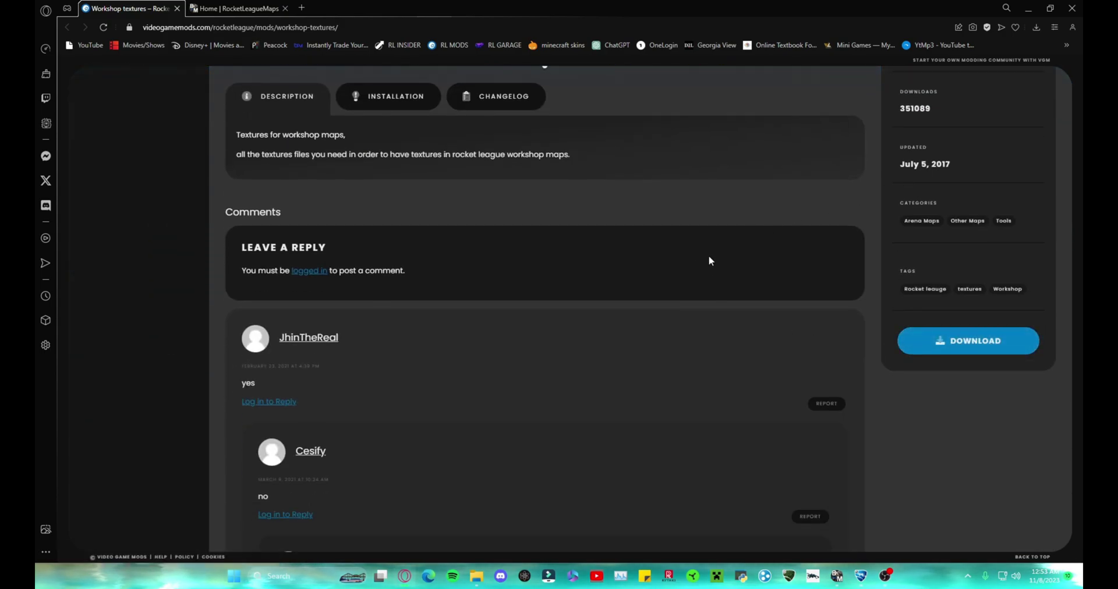
scroll(527, 214, "up", 7)
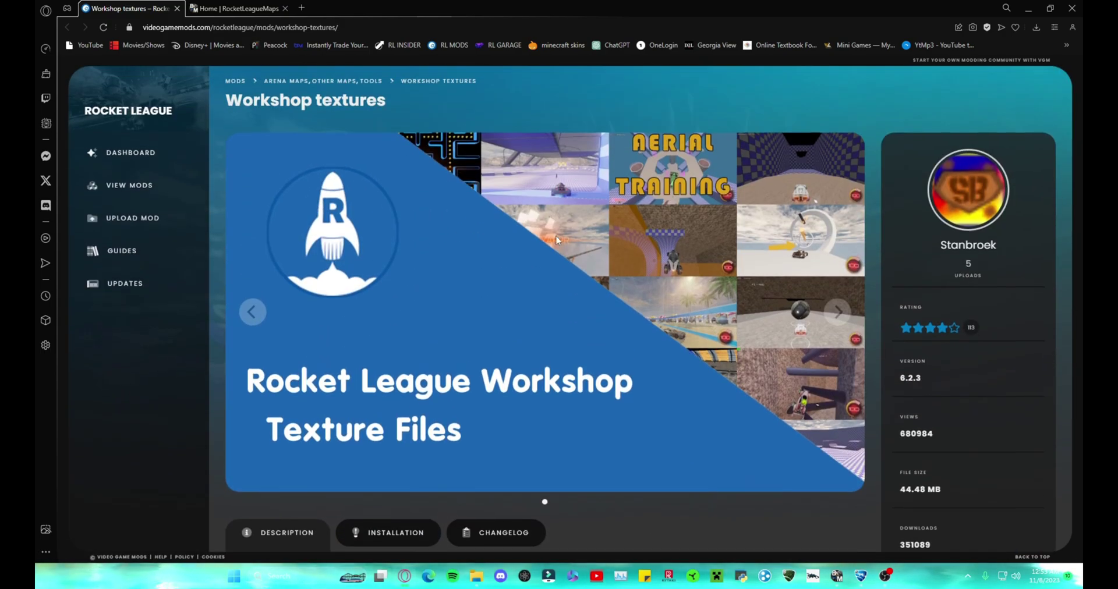
scroll(559, 236, "up", 1)
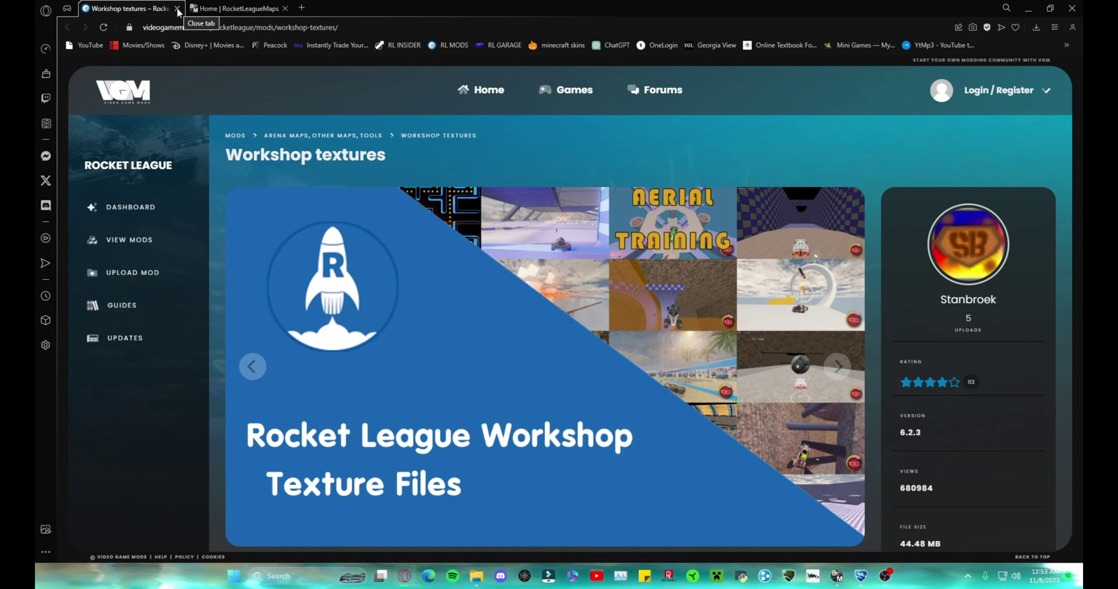
Switch to File Explorer and go up from the Mods folder to SteamLibrary's steamapps folder.
left_click(1030, 9)
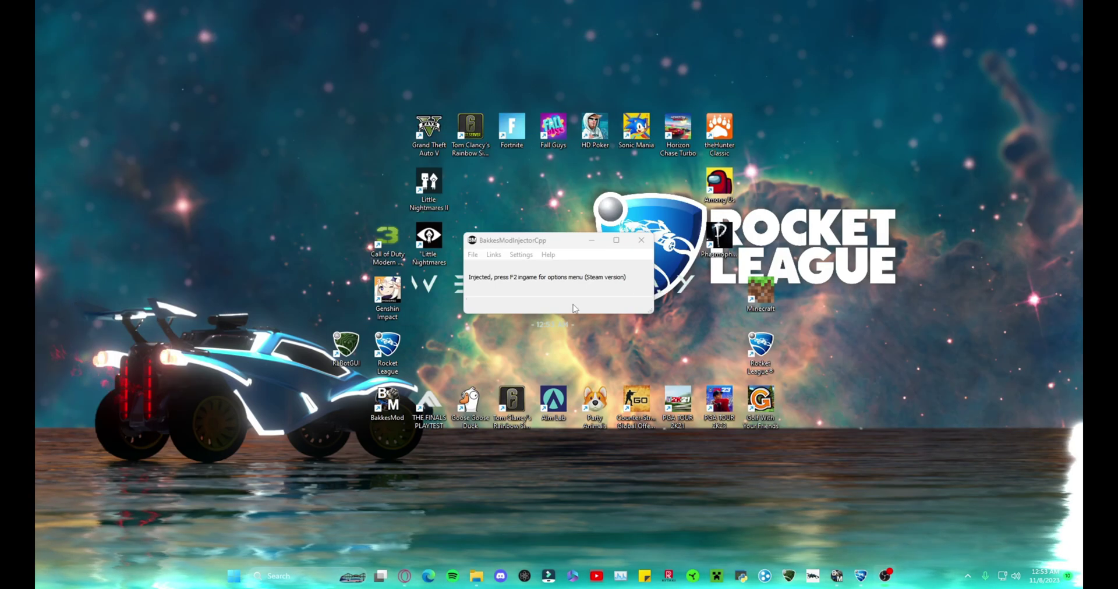
left_click(477, 576)
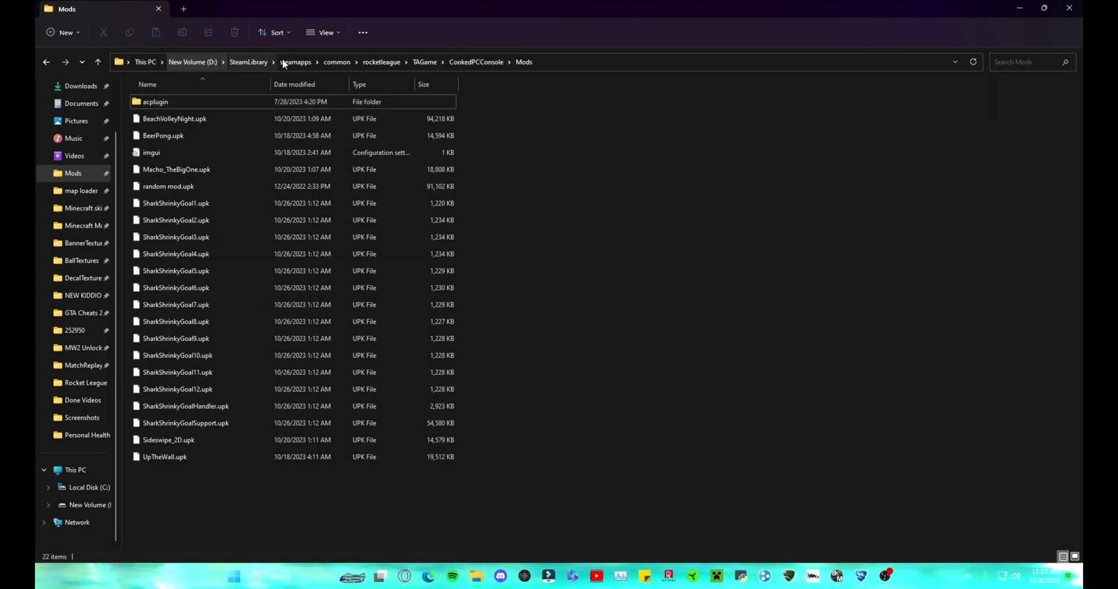
left_click(389, 63)
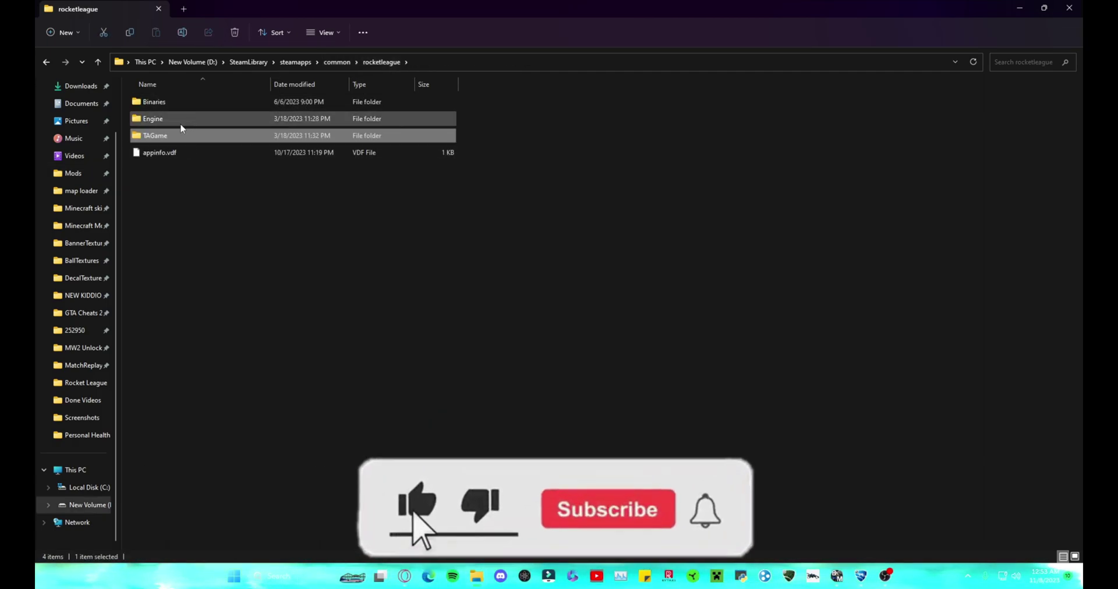
left_click(318, 61)
left_click(295, 62)
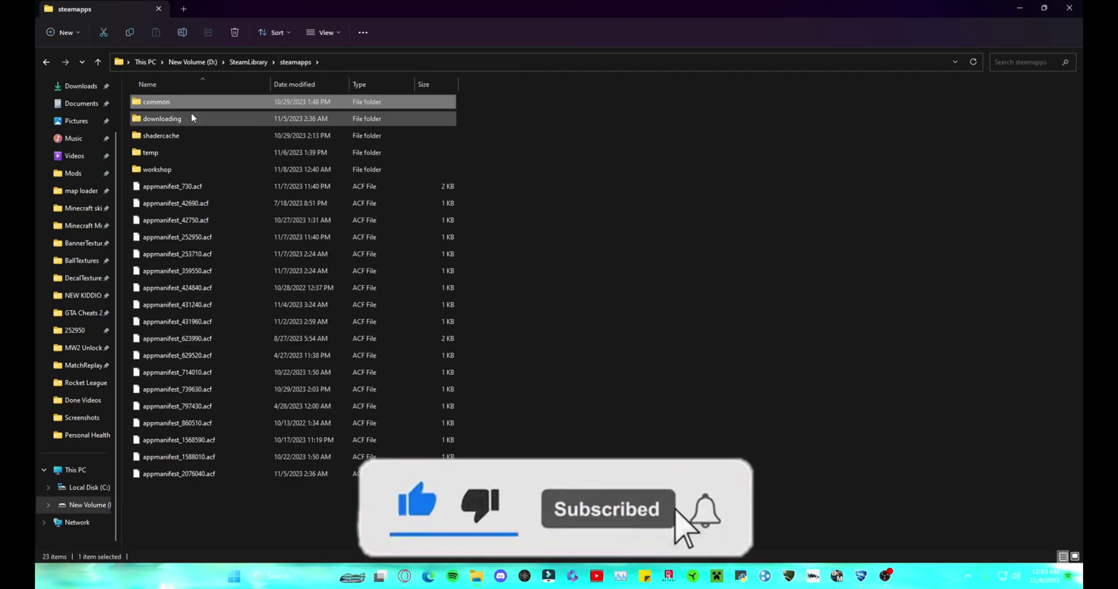
From steamapps, go through common, rocketleague, TAGame and CookedPCConsole, and open the Mods folder.
double_click(178, 103)
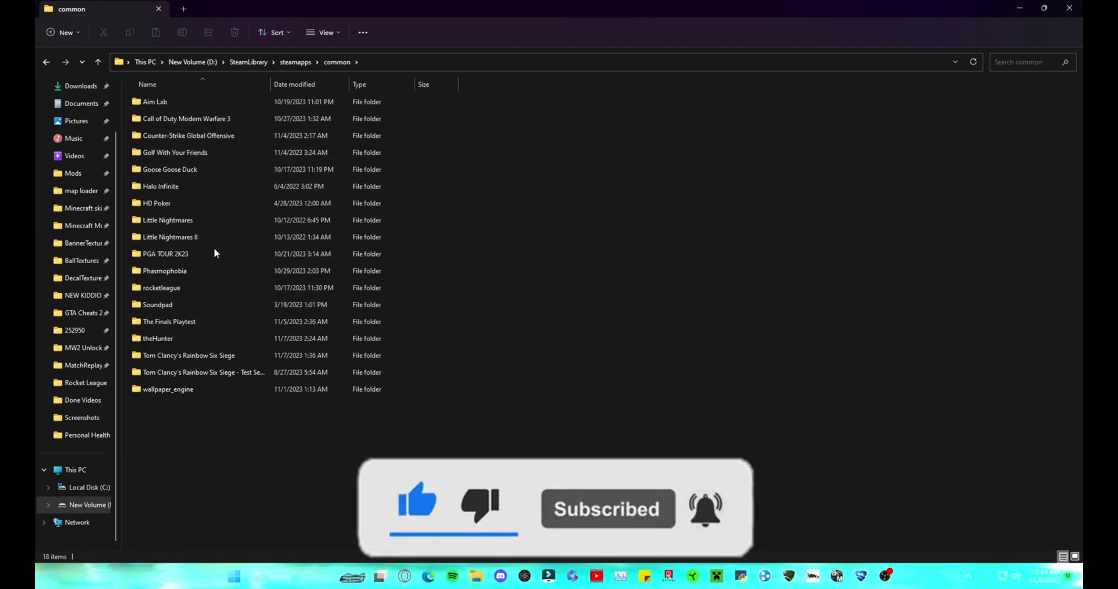
double_click(187, 289)
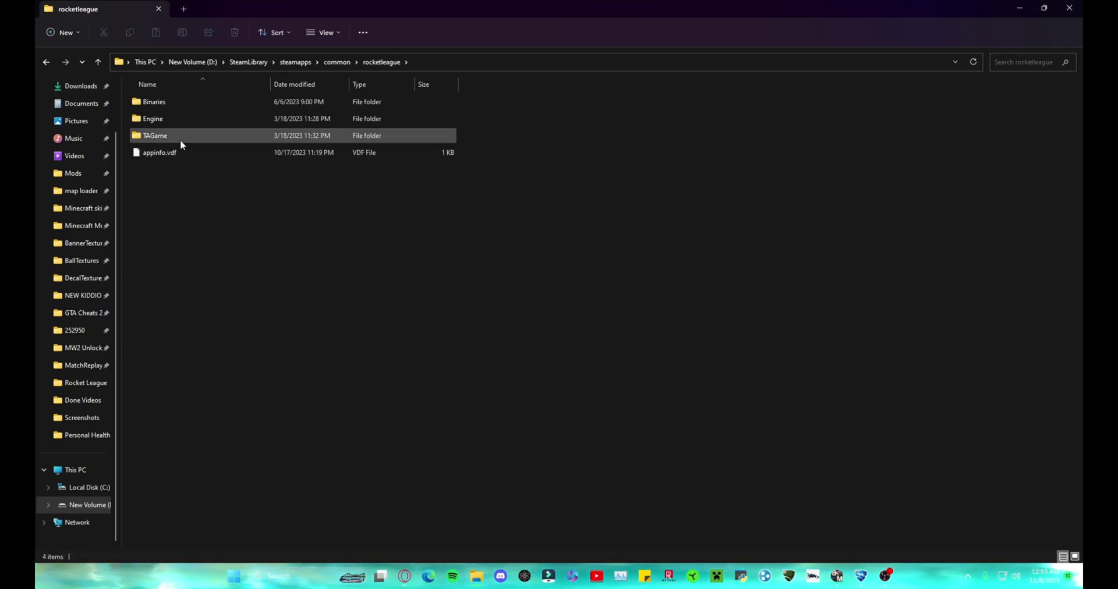
double_click(178, 136)
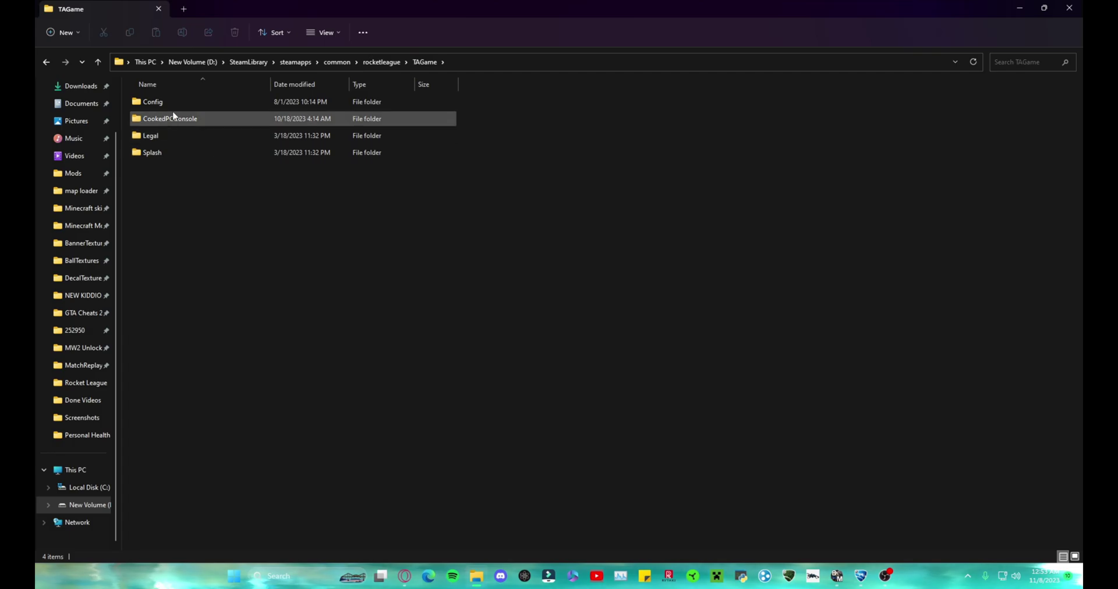
double_click(178, 119)
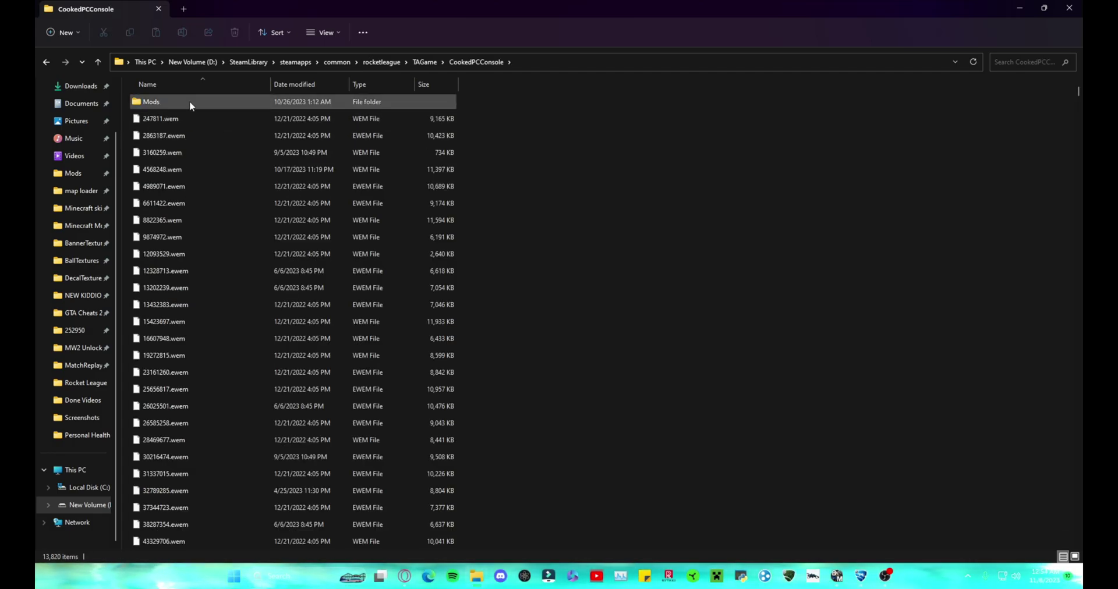
left_click(182, 104)
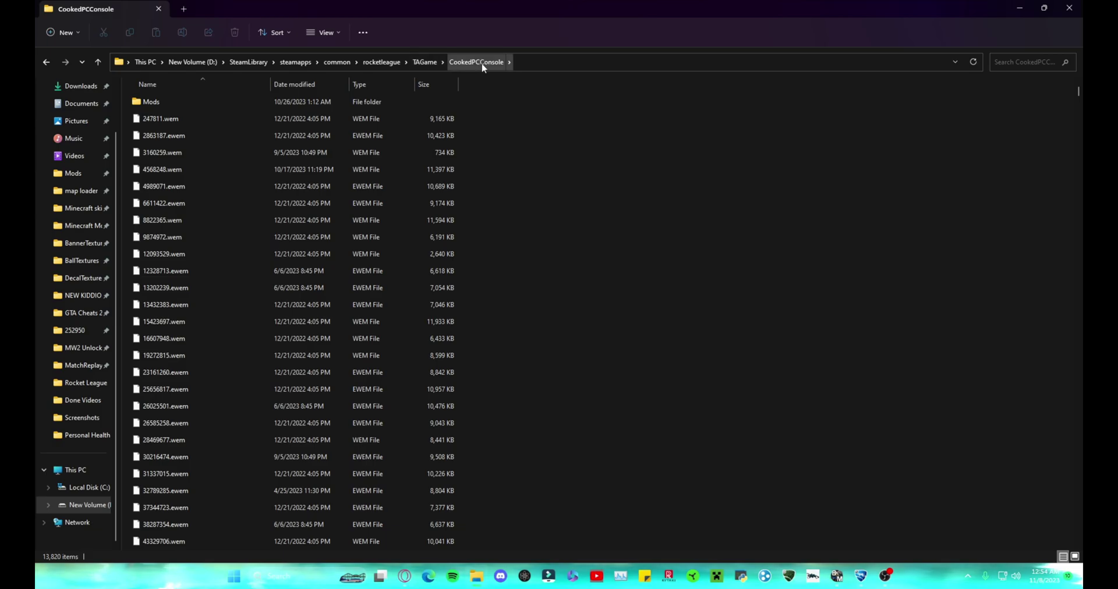
double_click(169, 104)
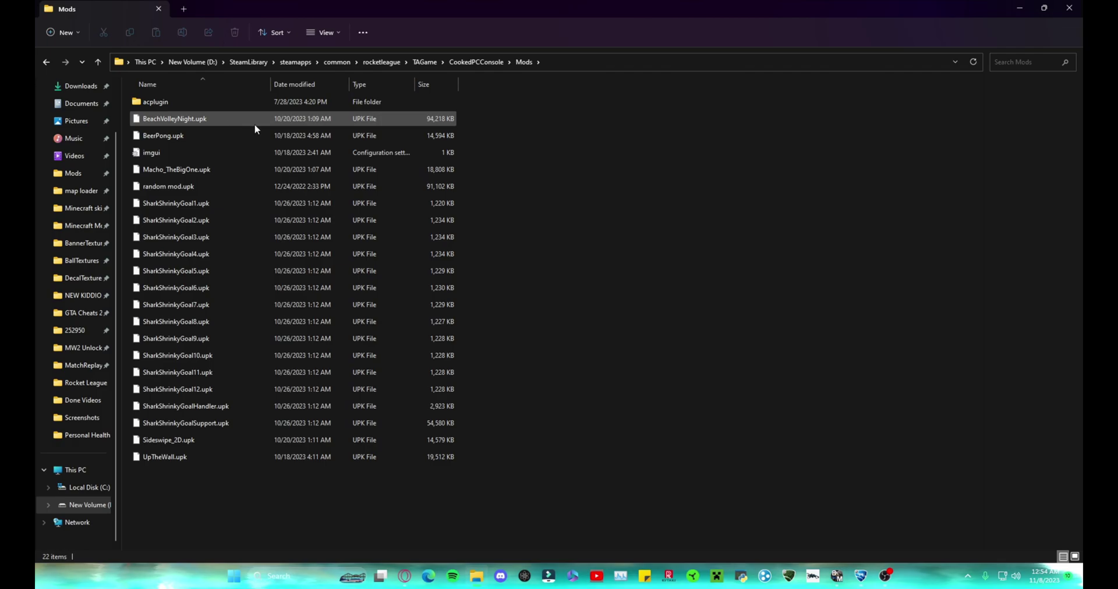
Switch back to the browser, search for "hamachi vpn" in a new tab, and try to download the Hamachi installer from VPN.net.
left_click(1018, 10)
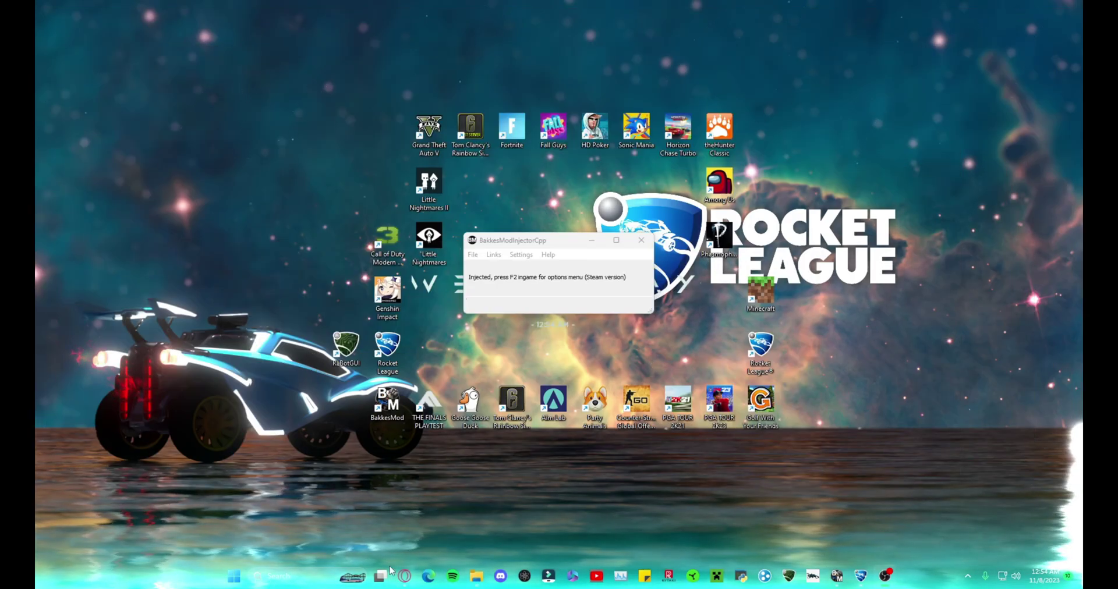
left_click(406, 577)
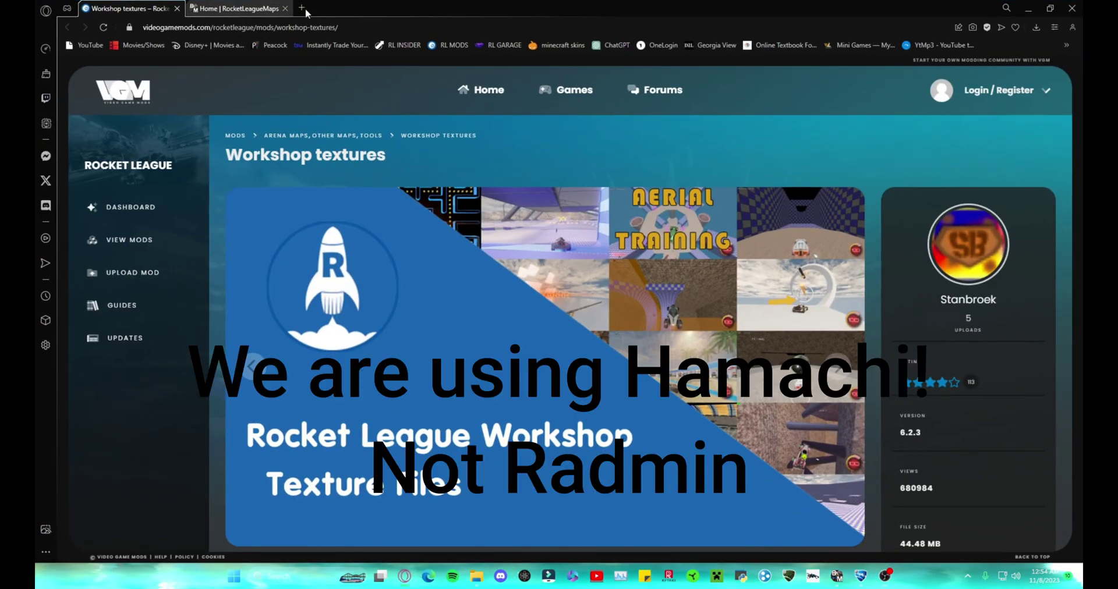
left_click(300, 8)
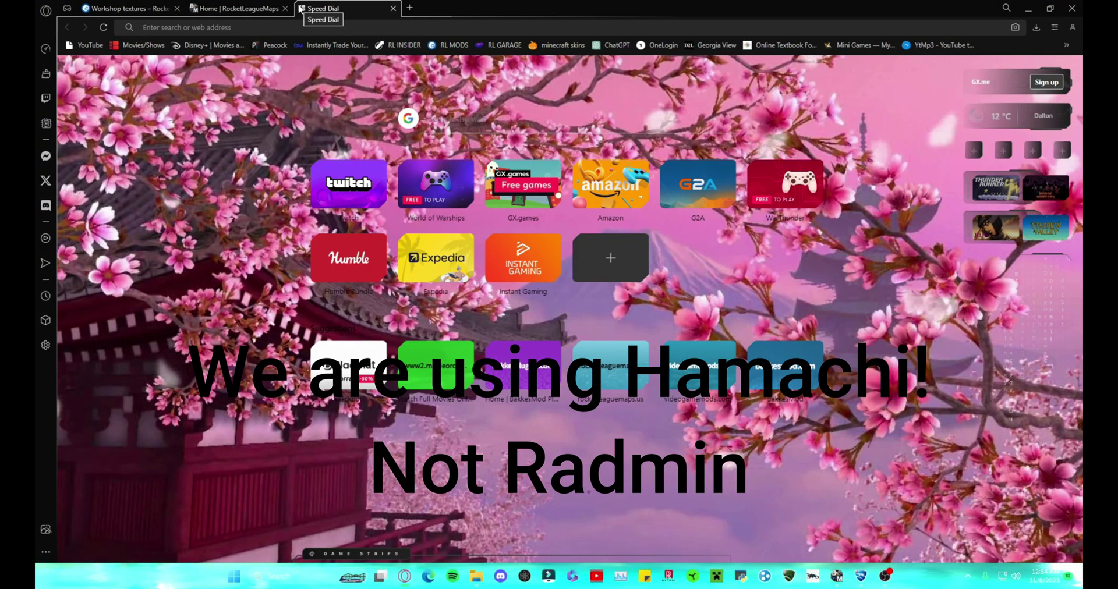
type("hamachi")
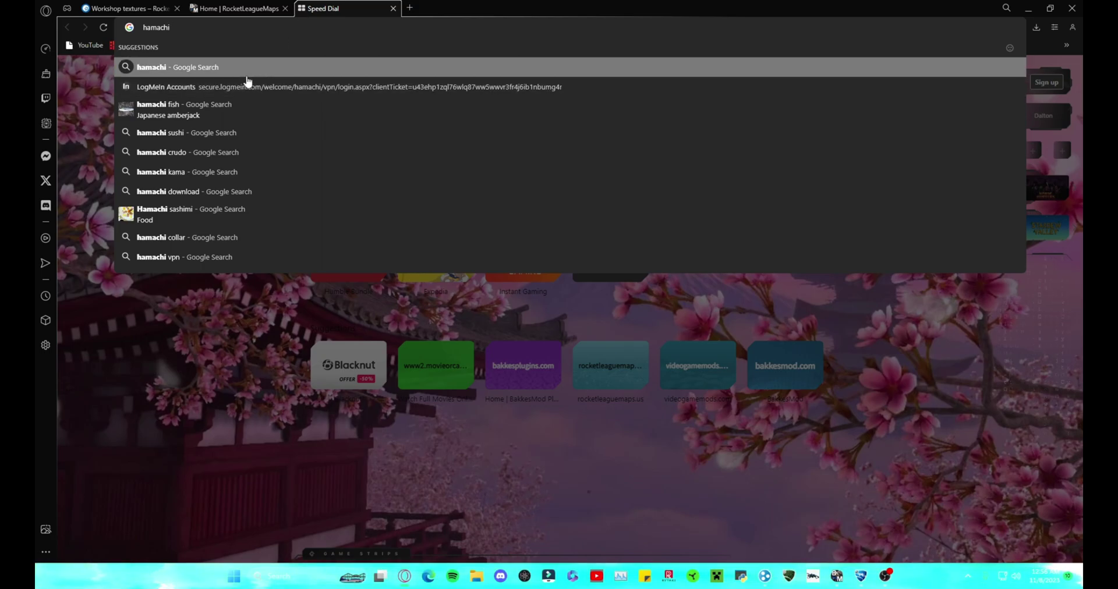
type(" vpn")
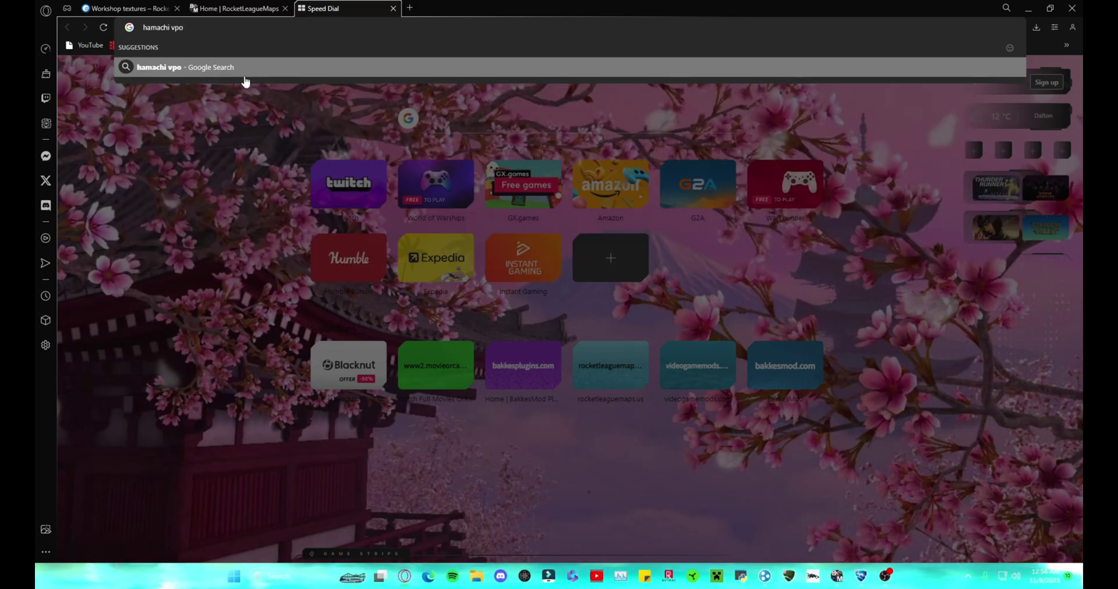
key("Return")
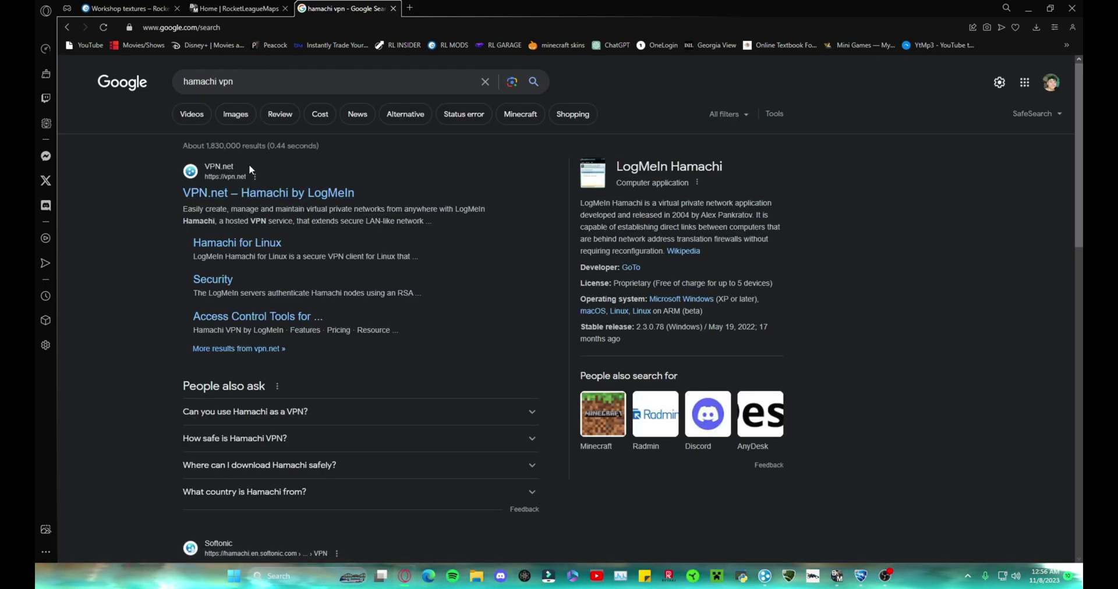
left_click(229, 193)
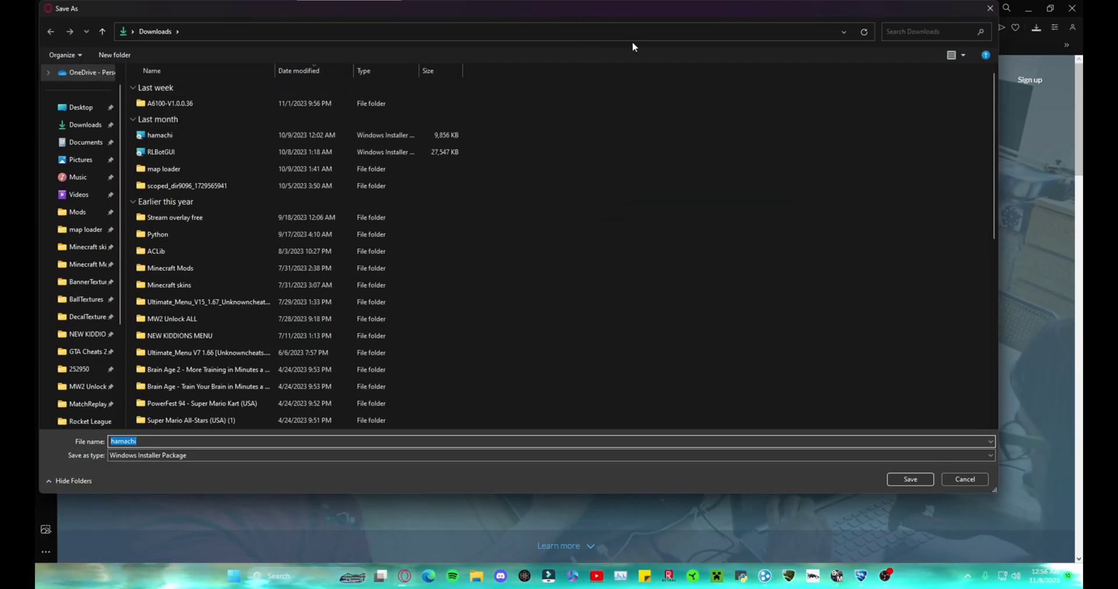
left_click(986, 8)
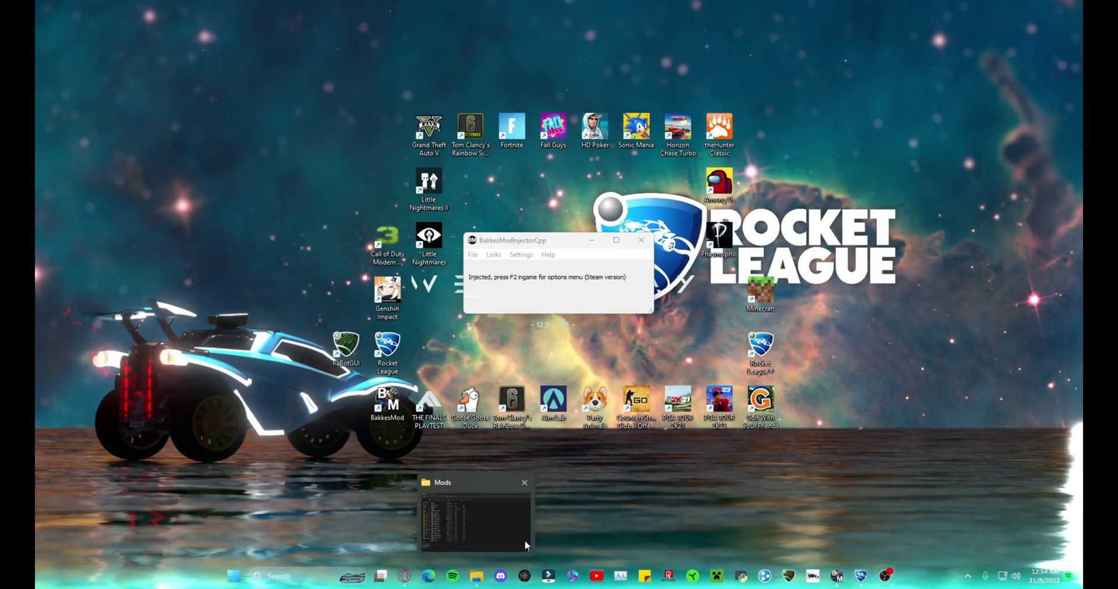
Switch back to the browser and open the Beach volleyball night map page among the sponsored maps on RocketLeagueMaps.
left_click(379, 513)
left_click(239, 8)
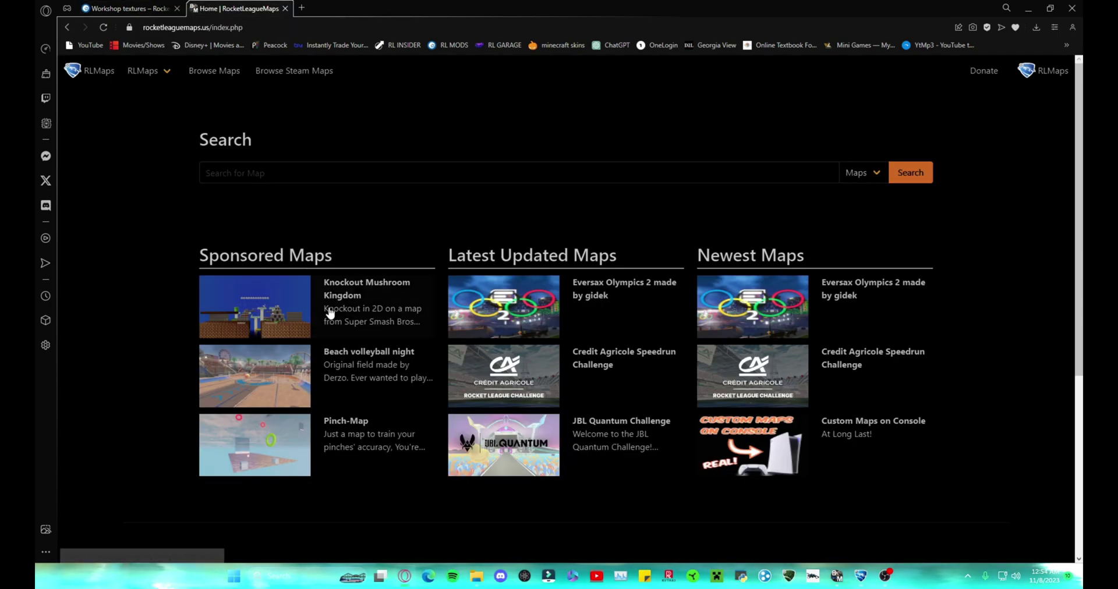
scroll(450, 230, "down", 3)
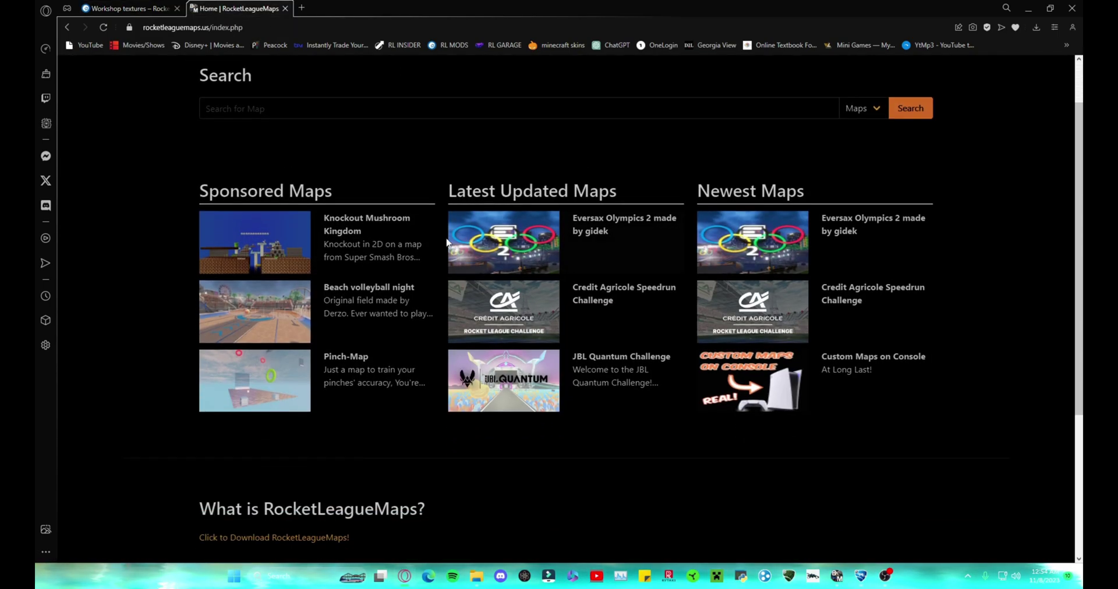
scroll(612, 208, "up", 1)
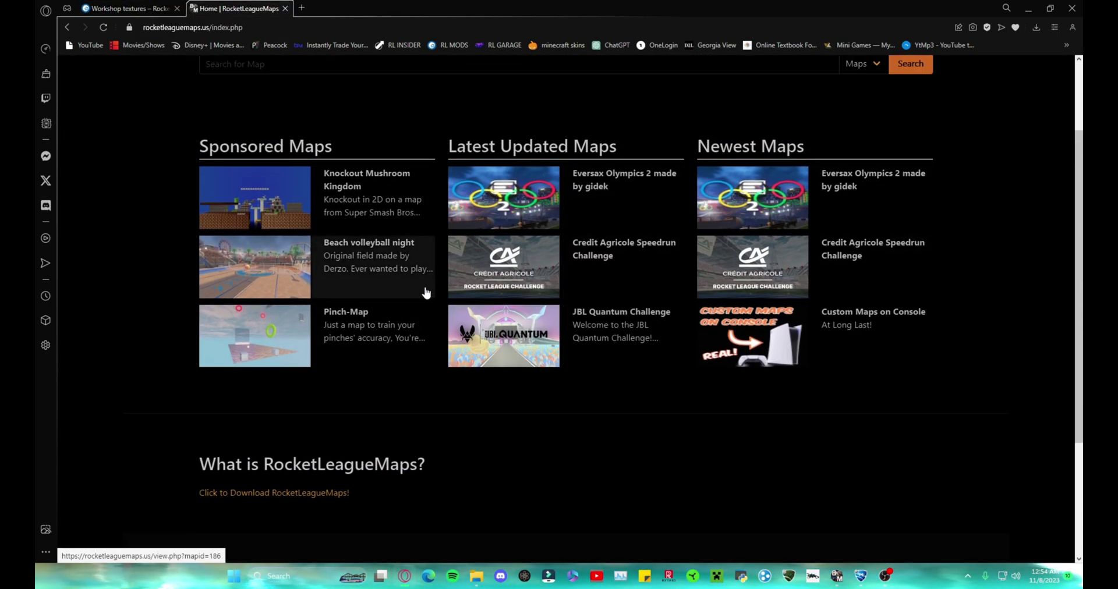
left_click(290, 272)
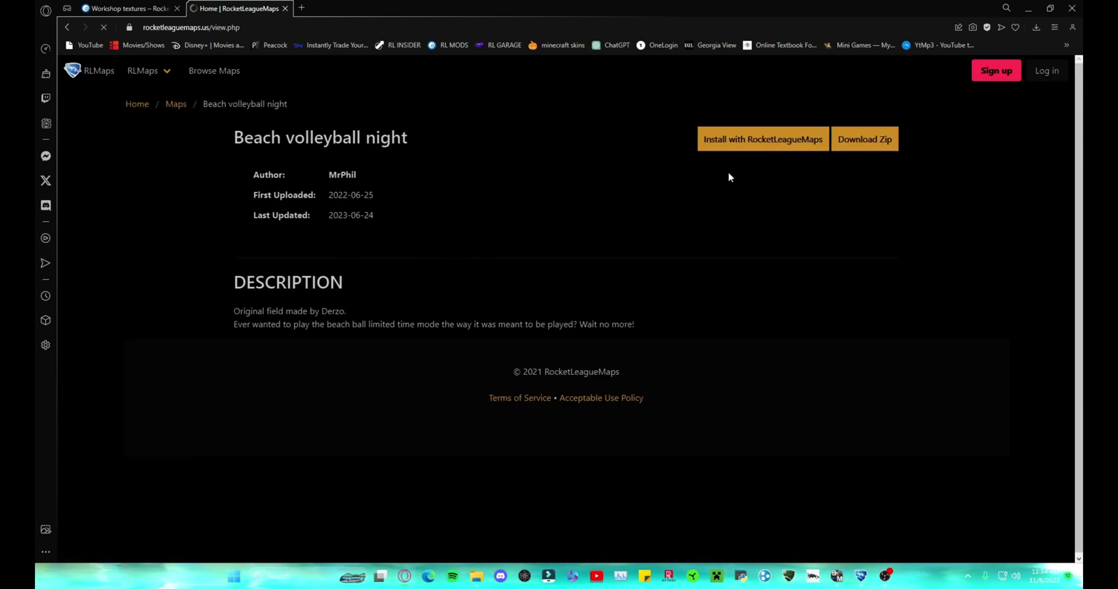
Download version V1.1.0 of the Beach volleyball night map as a zip and show beach-volleyball-night (1) in the Downloads folder.
left_click(822, 146)
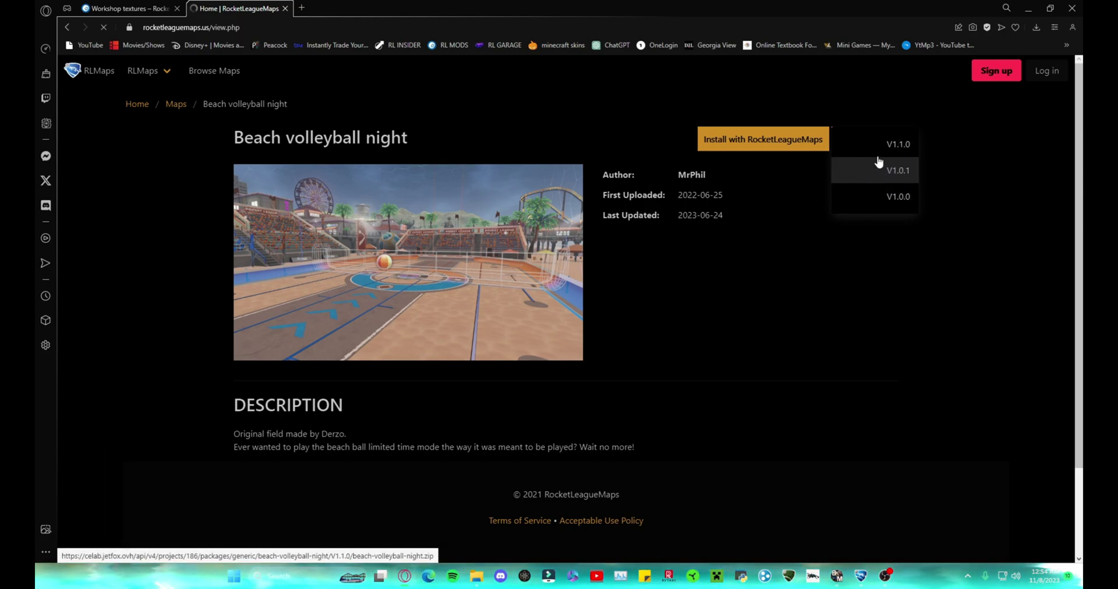
left_click(886, 149)
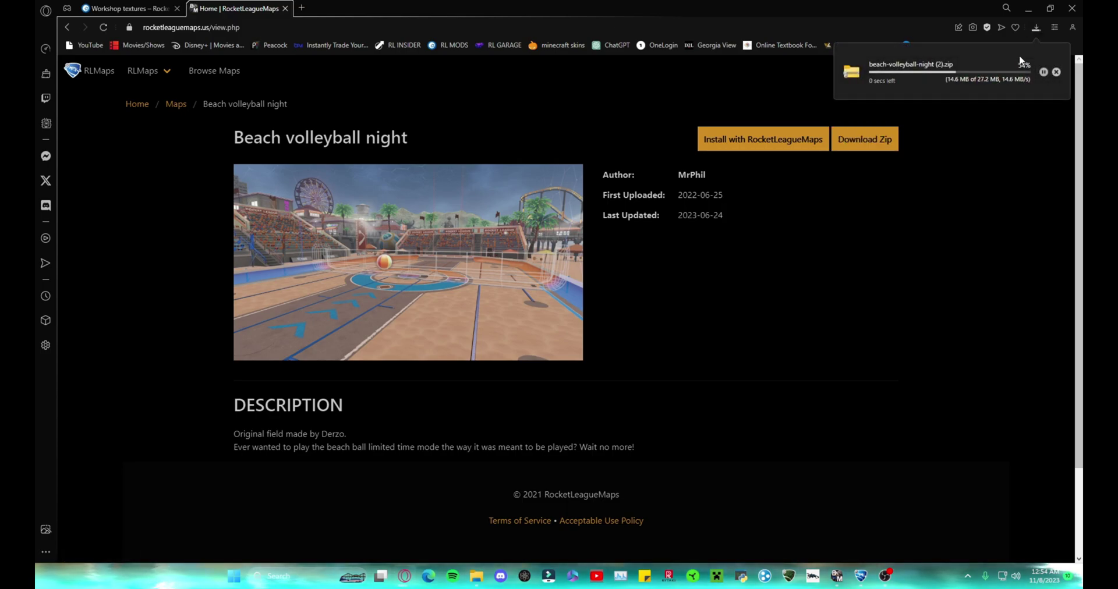
left_click(1037, 28)
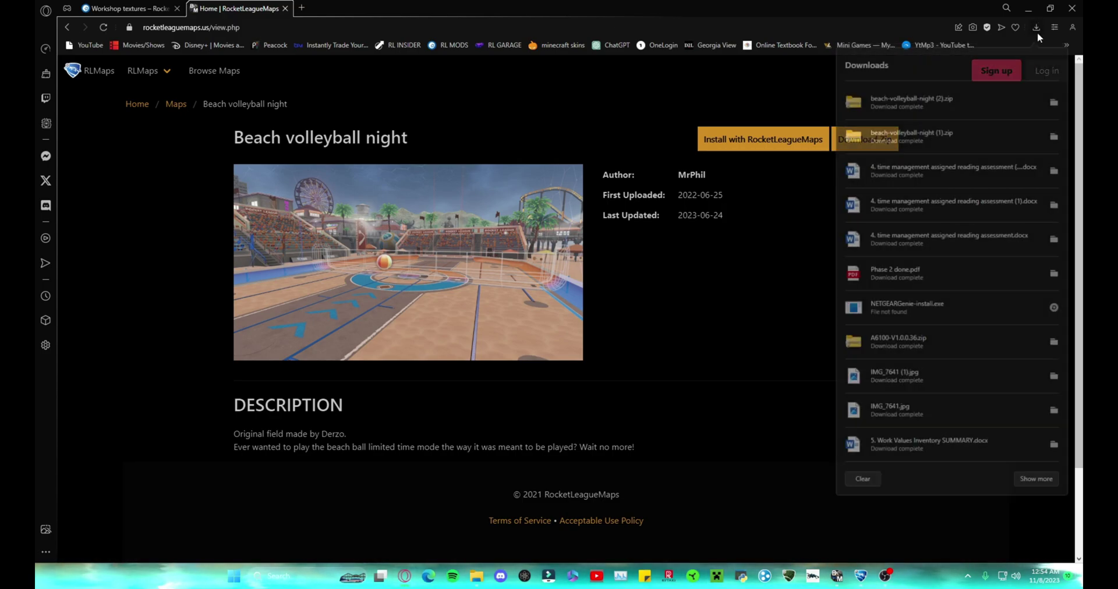
left_click(1056, 134)
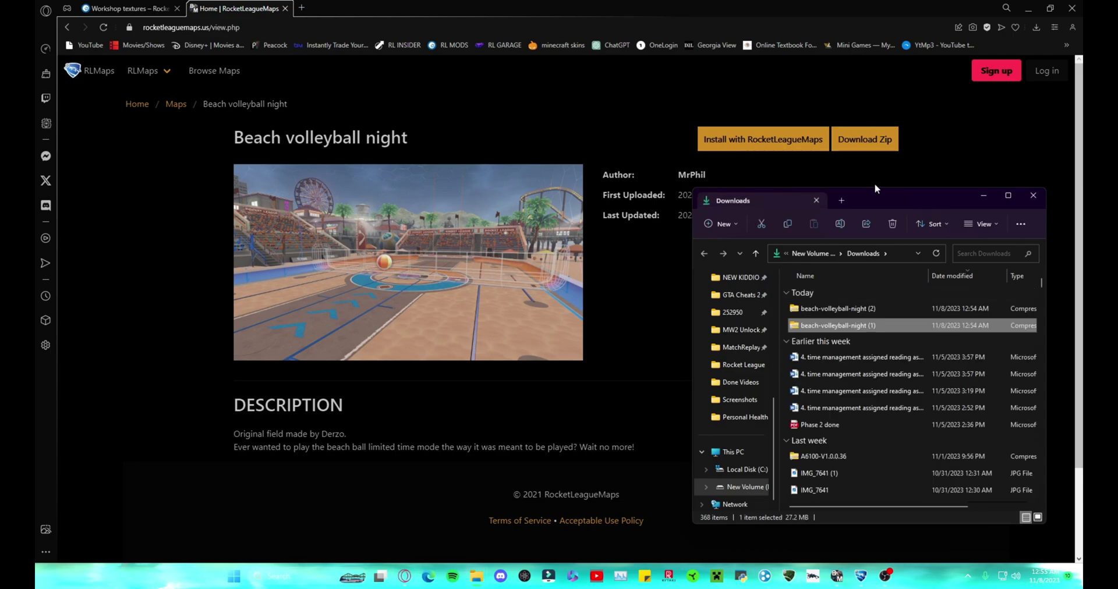
left_click_drag(694, 131, 547, 96)
scroll(521, 216, "down", 1)
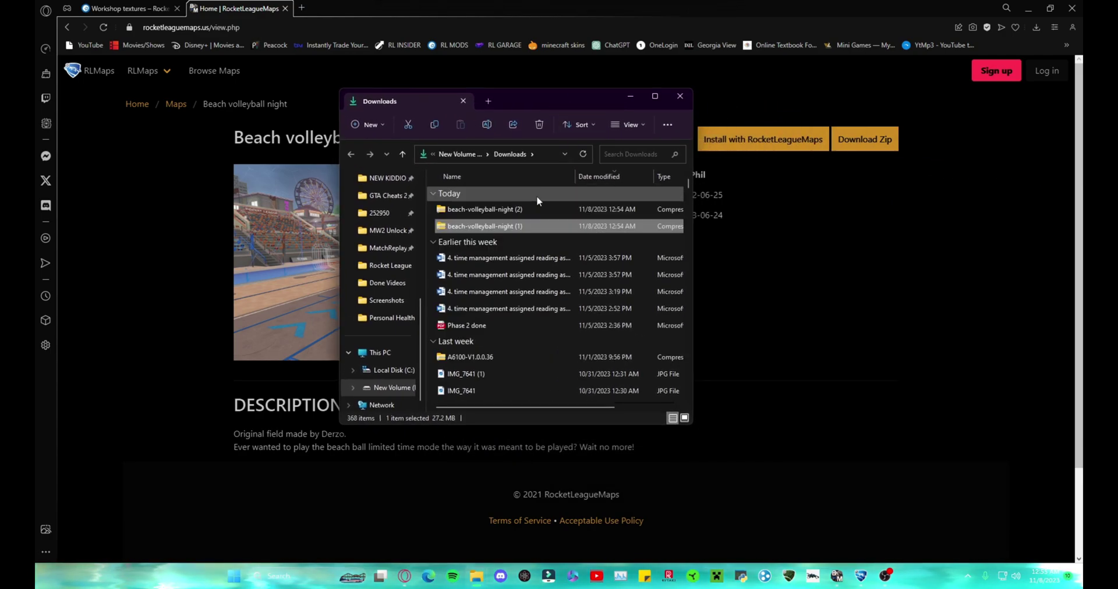
Extract the beach-volleyball-night (1) archive into Rocket League's CookedPCConsole Mods folder.
right_click(520, 230)
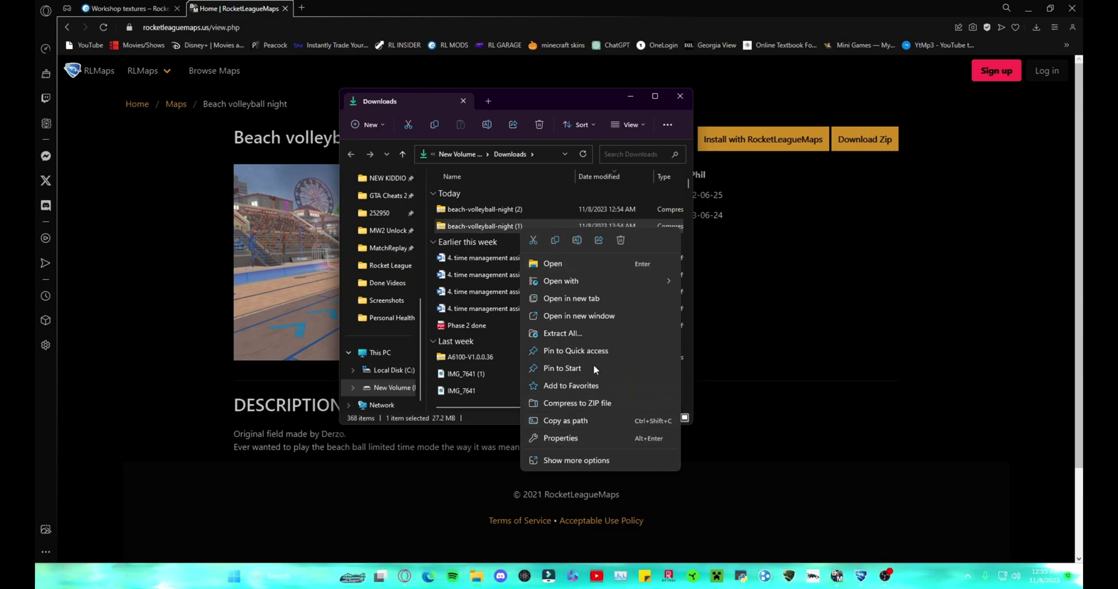
left_click(563, 333)
left_click(679, 243)
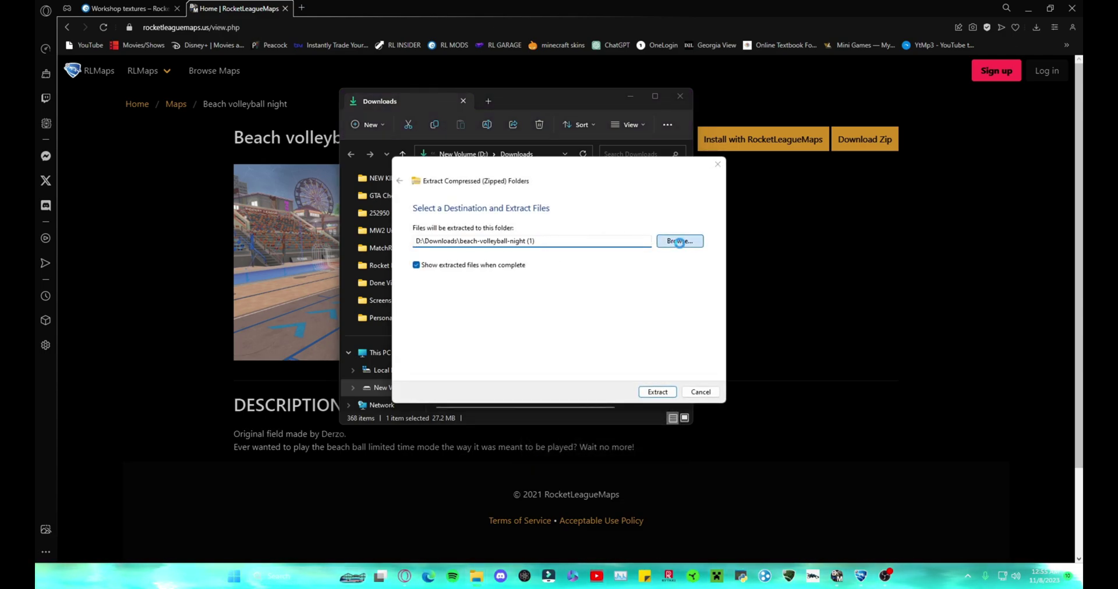
scroll(440, 309, "up", 5)
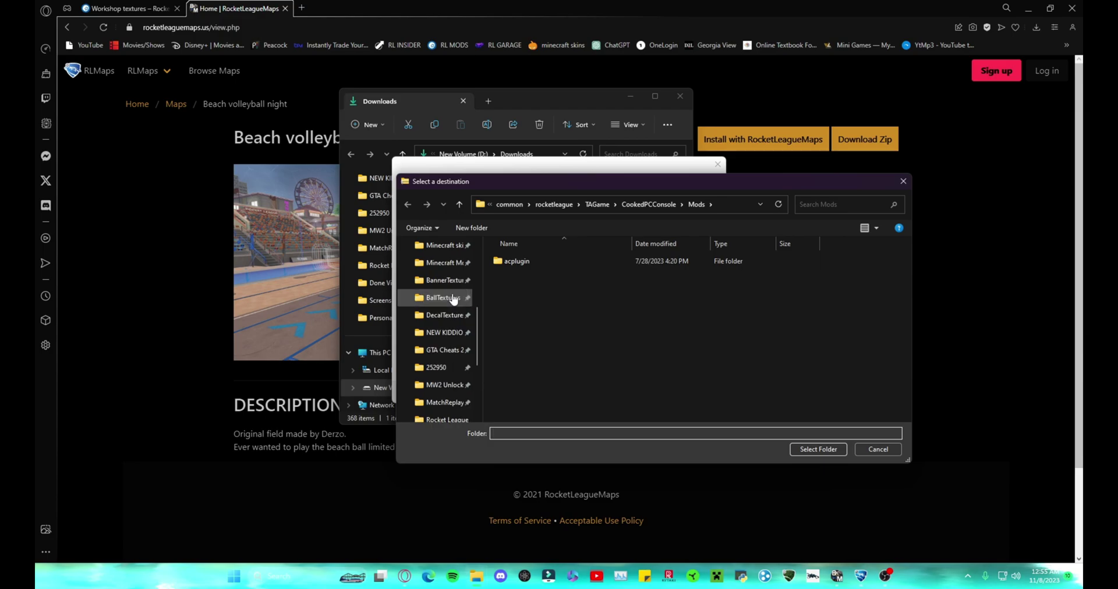
scroll(454, 300, "up", 1)
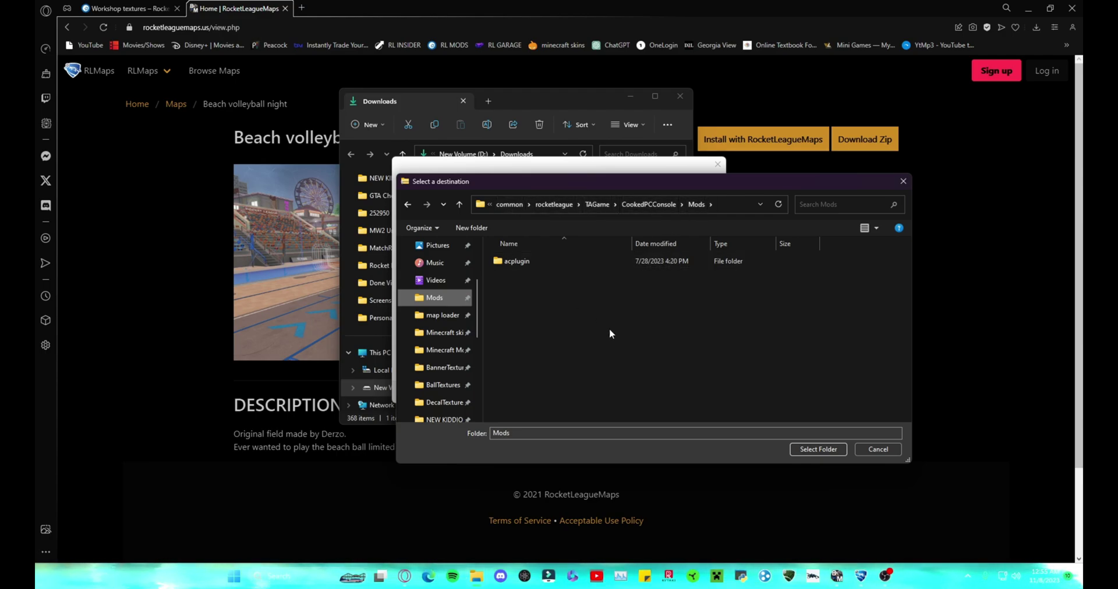
left_click(818, 450)
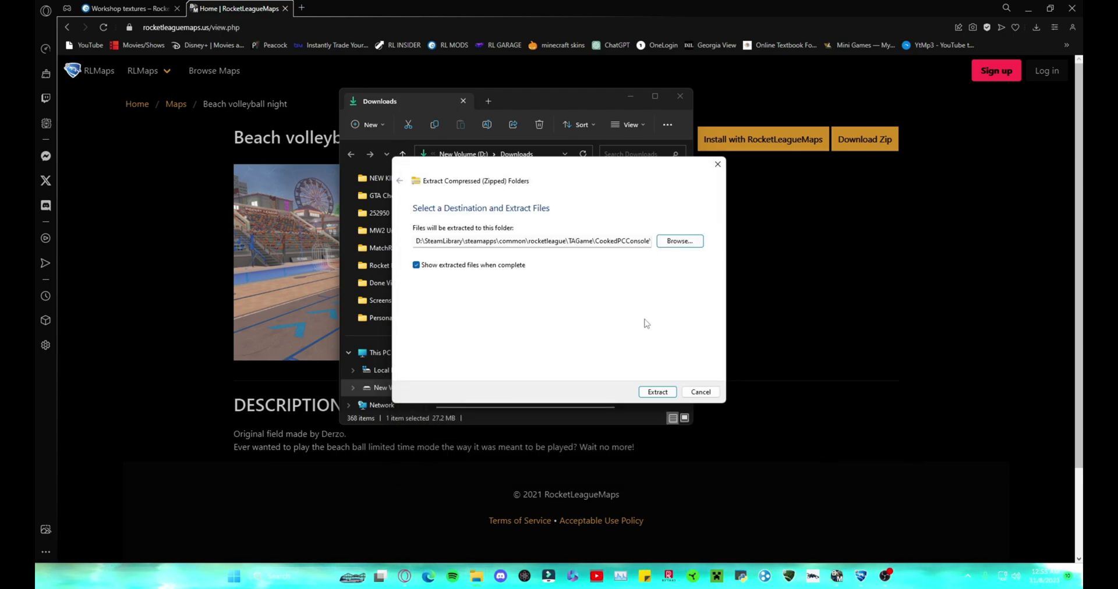
left_click(657, 392)
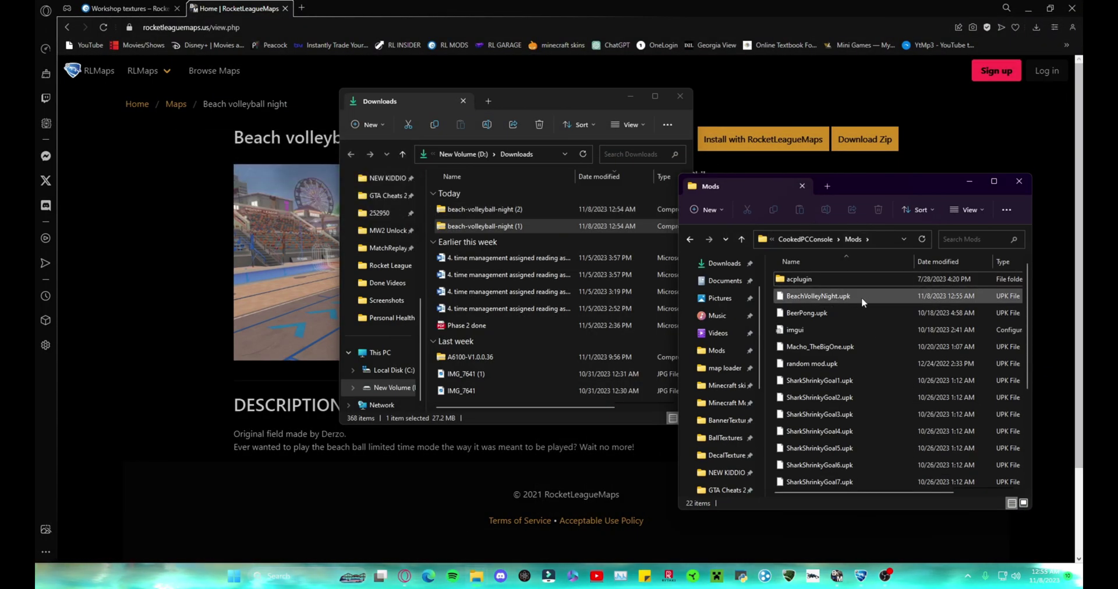
Check BeachVolleyNight.upk in the Mods folder, close both File Explorer windows and minimise the browser.
mouse_move(851, 298)
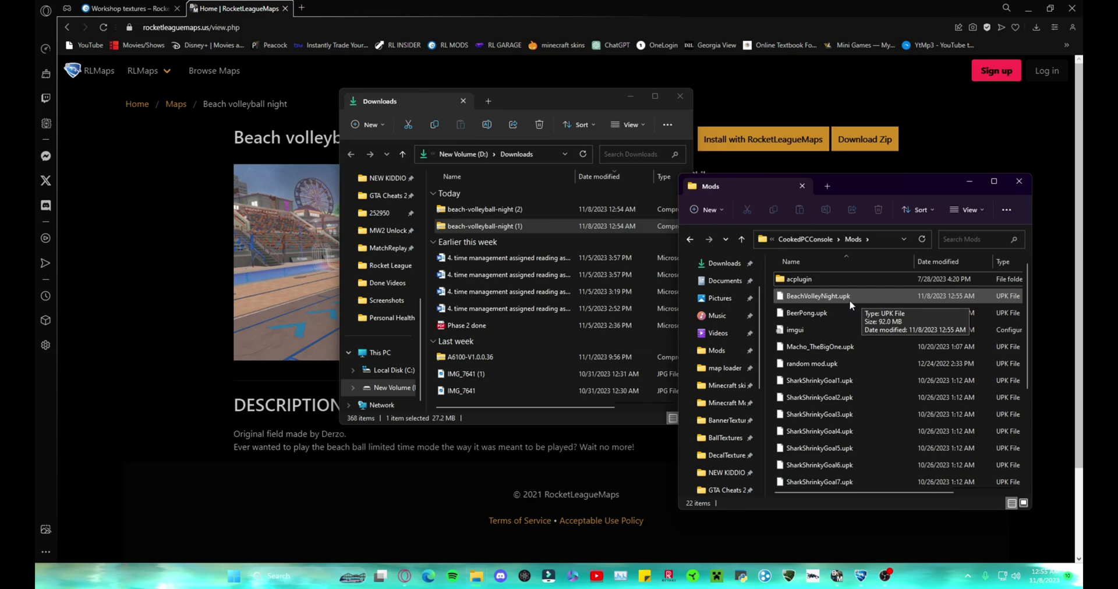
left_click(1019, 183)
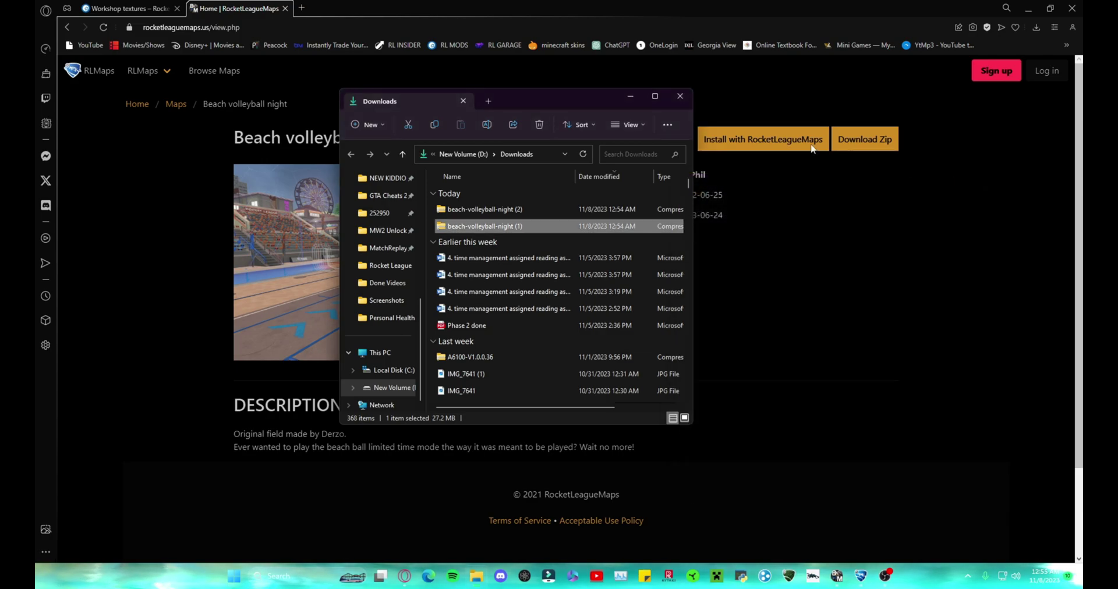
left_click(679, 99)
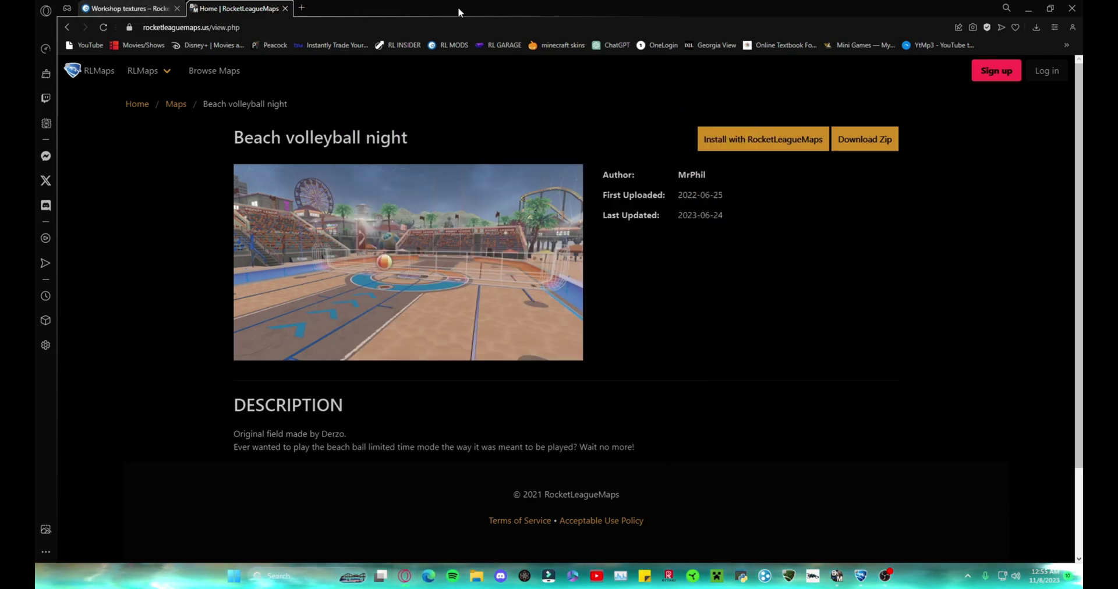
left_click(1029, 8)
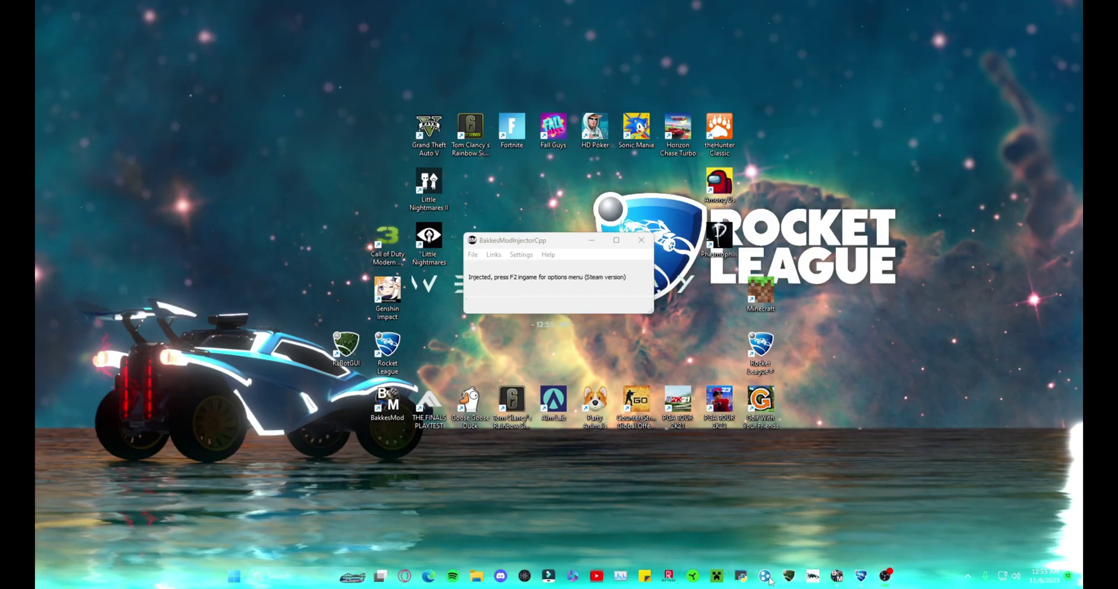
Bring up the LogMeIn Hamachi window to view its network, and minimise it again.
double_click(346, 347)
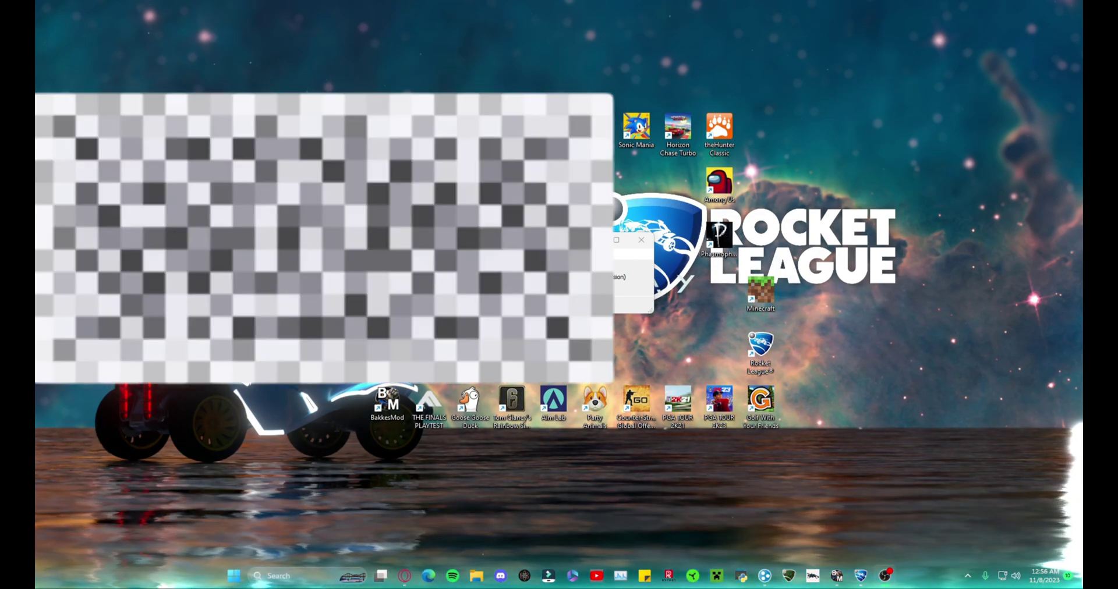
left_click(766, 576)
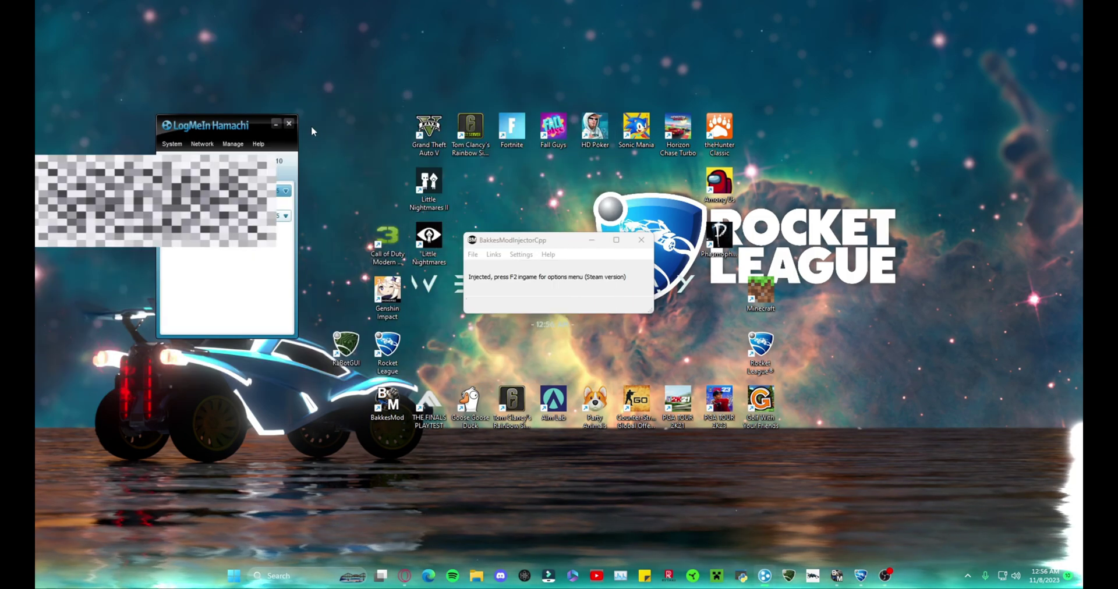
left_click(277, 125)
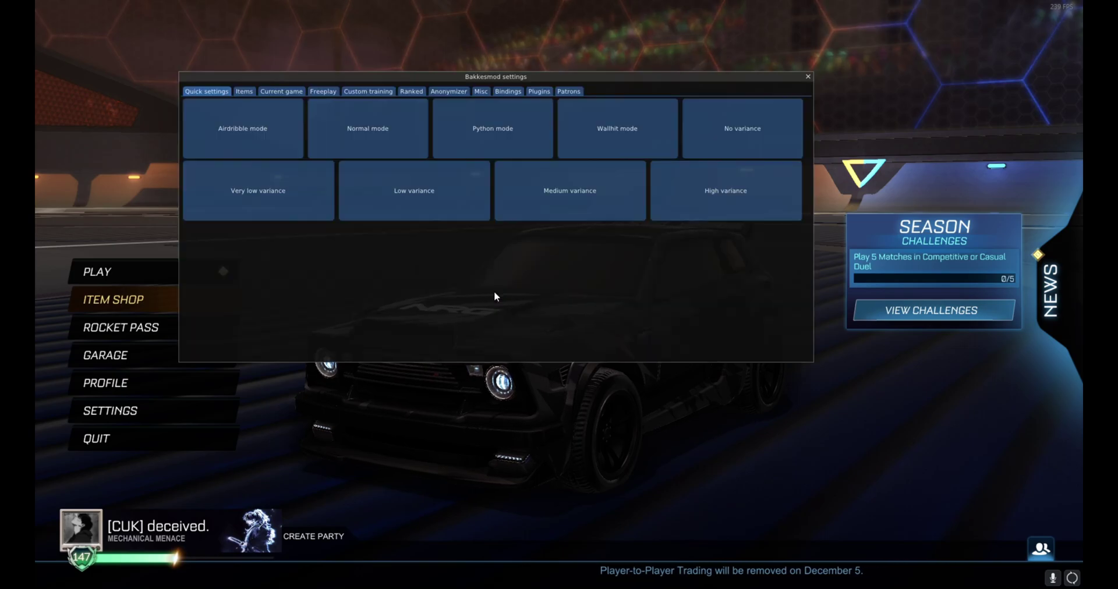
Switch to Rocket League and open the Rocket Plugin GUI from the BakkesMod plugin settings.
left_click(541, 91)
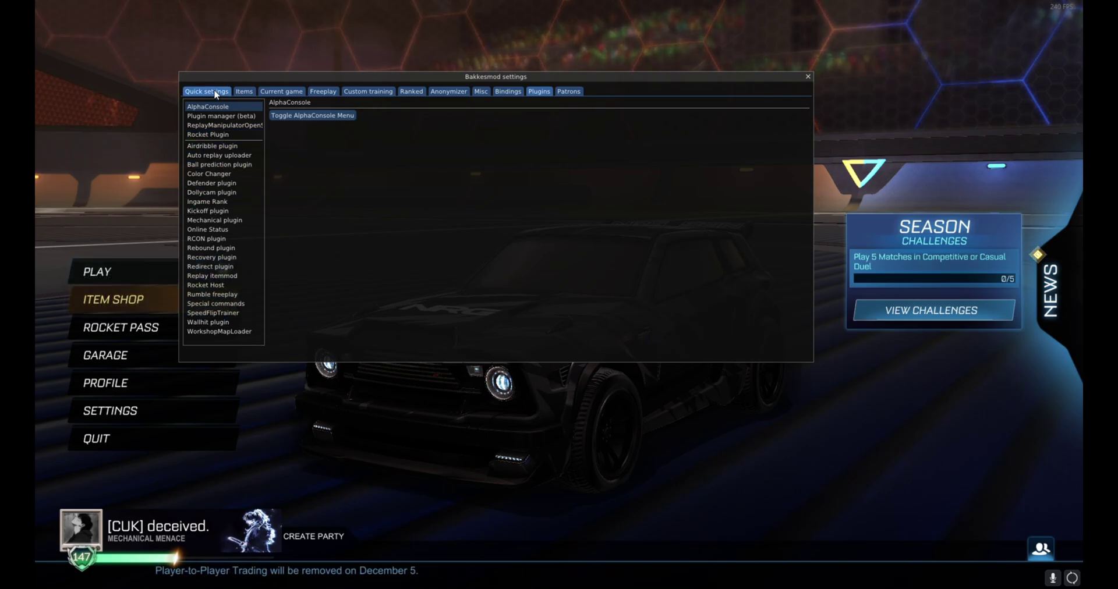
left_click(235, 134)
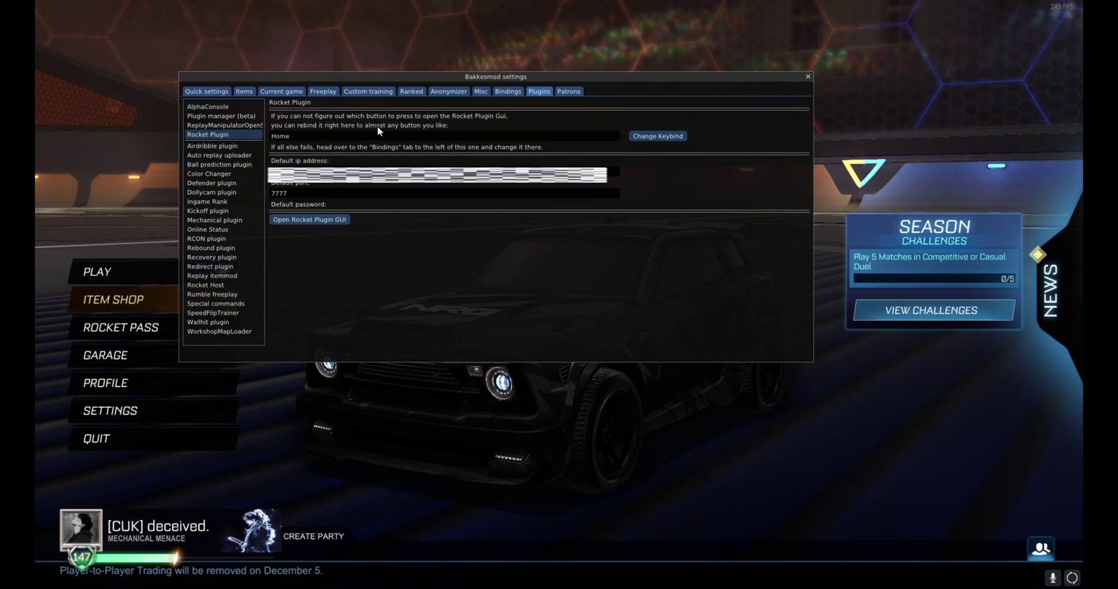
left_click(308, 221)
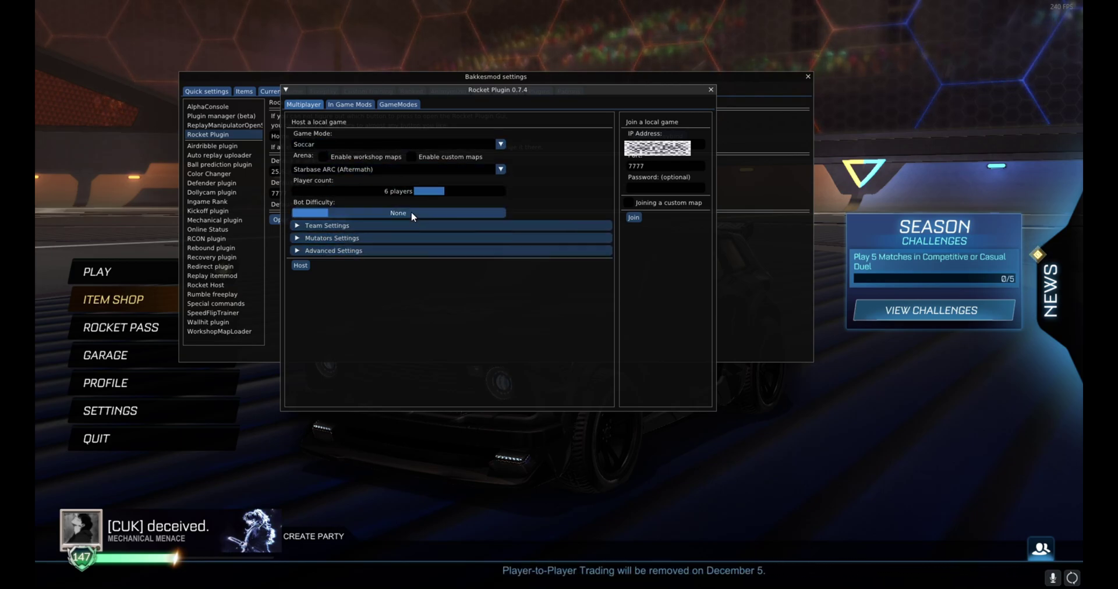
Enable custom maps for the local game, choose BeachVolleyNight as the arena, and look over the remaining host settings.
left_click(417, 155)
left_click(422, 169)
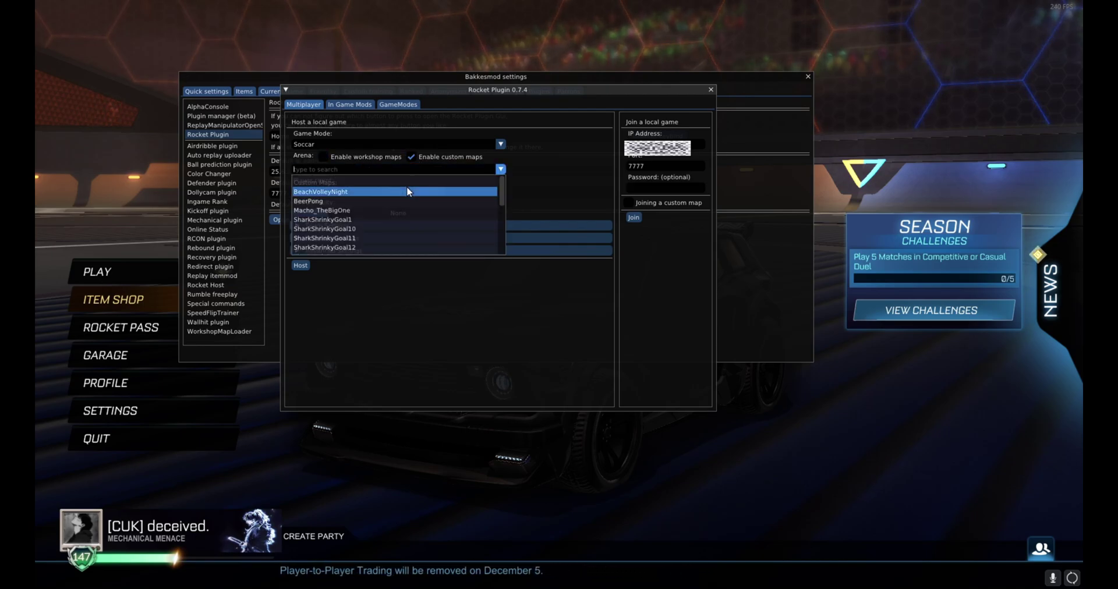
left_click(352, 192)
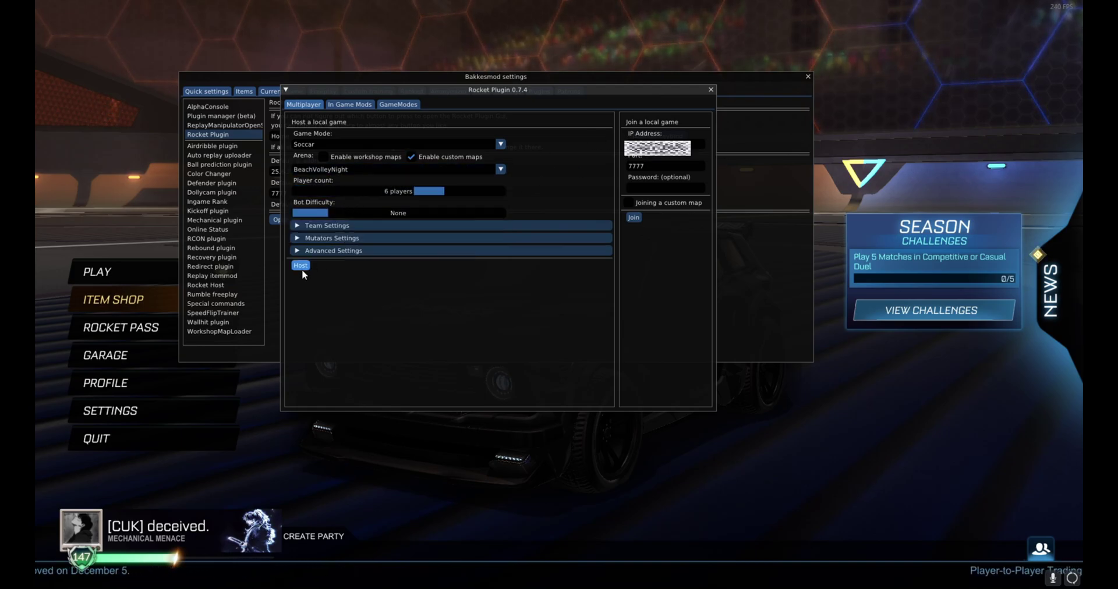
left_click(340, 227)
left_click(327, 226)
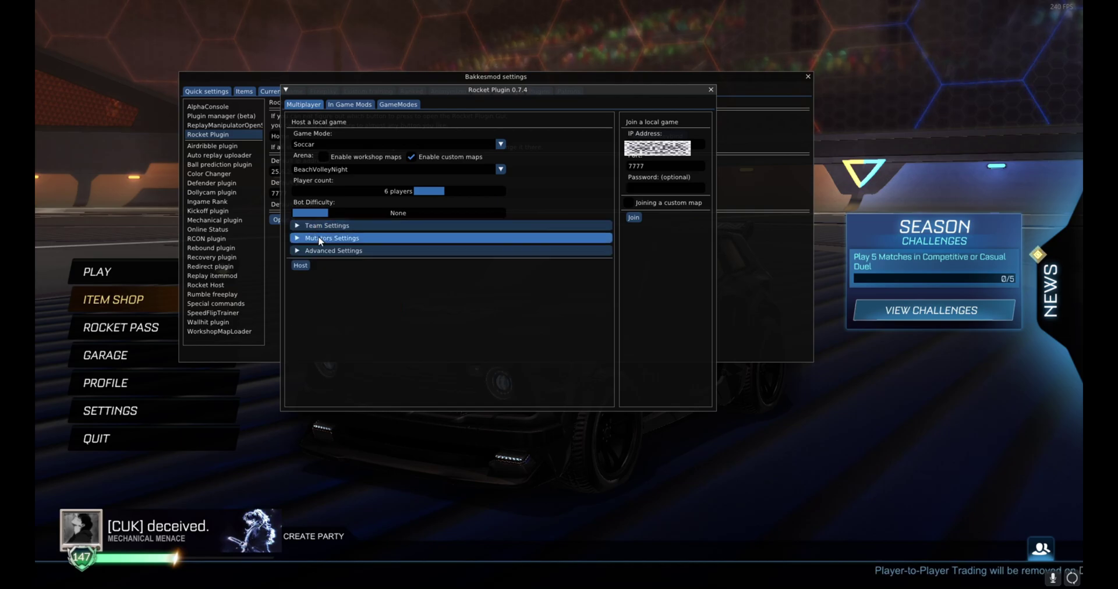
left_click(302, 266)
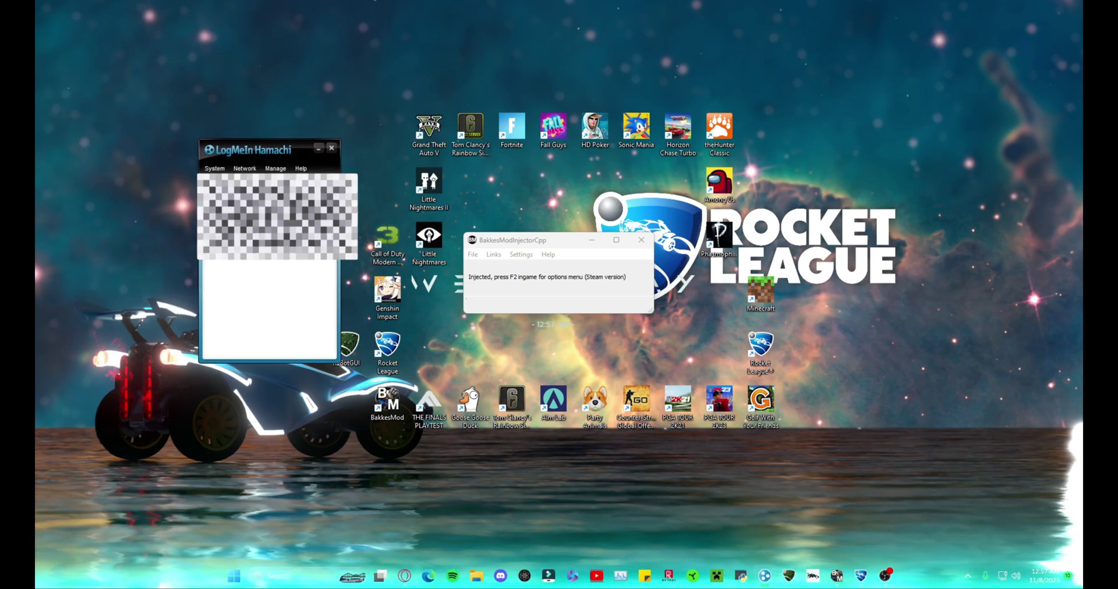
Enter the host's Hamachi address as the IP address to join, enable joining a custom map, and select BeachVolleyNight.
right_click(247, 251)
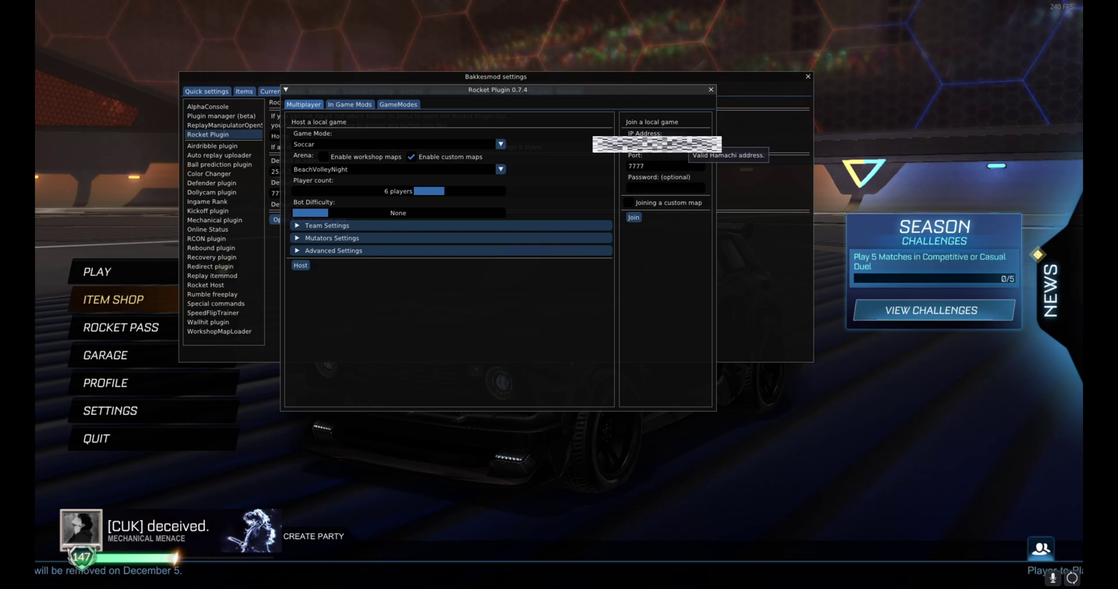
left_click(628, 202)
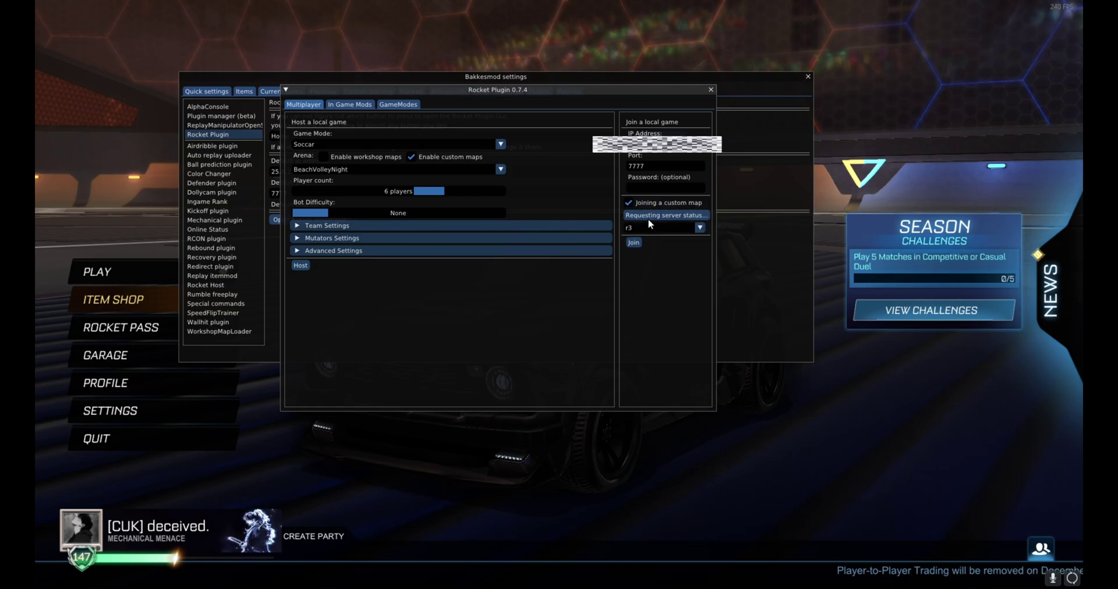
left_click(698, 227)
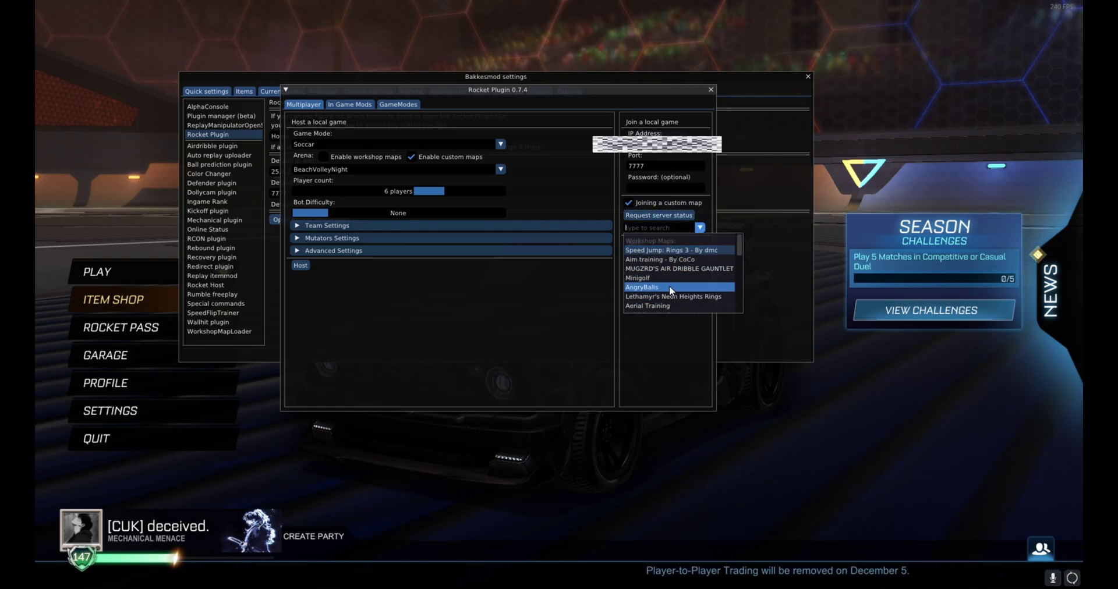
scroll(670, 286, "down", 3)
scroll(670, 285, "up", 3)
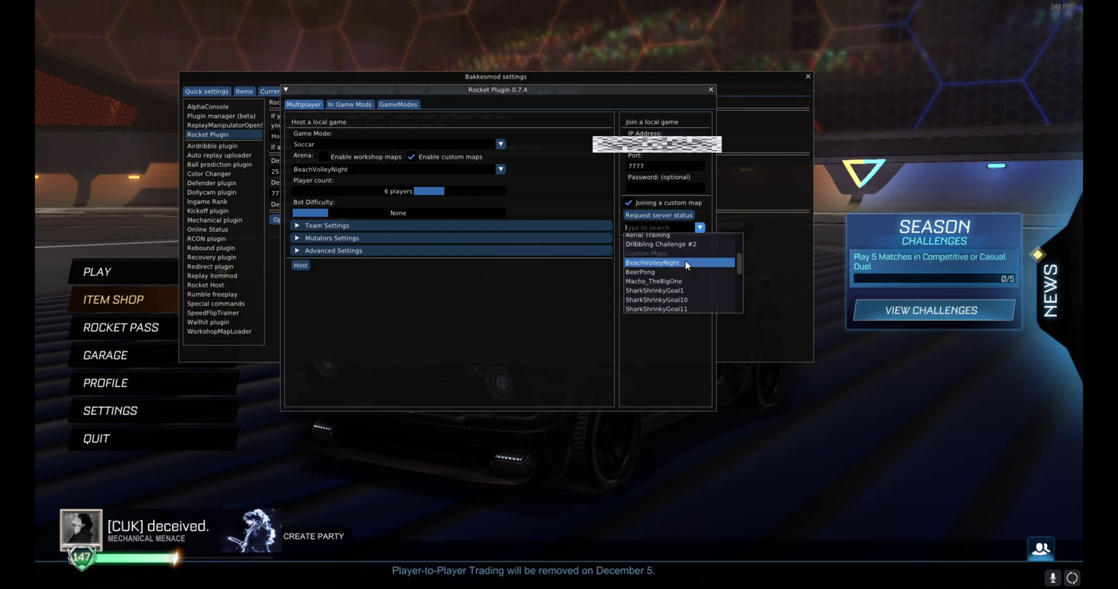
scroll(686, 268, "down", 4)
left_click(658, 215)
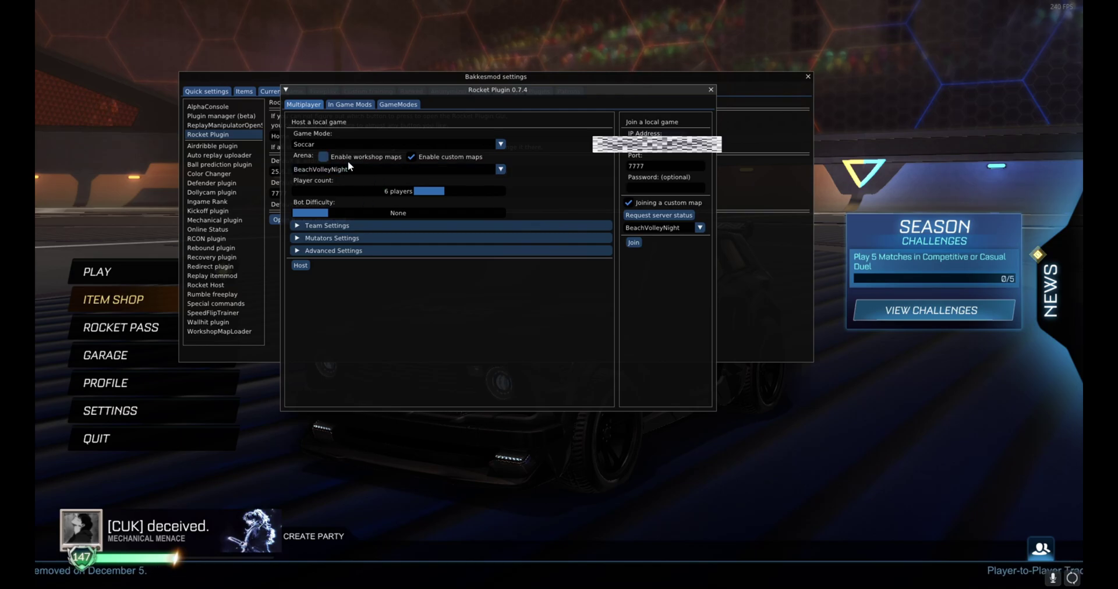
Host the local Soccar game on the BeachVolleyNight arena.
left_click(305, 270)
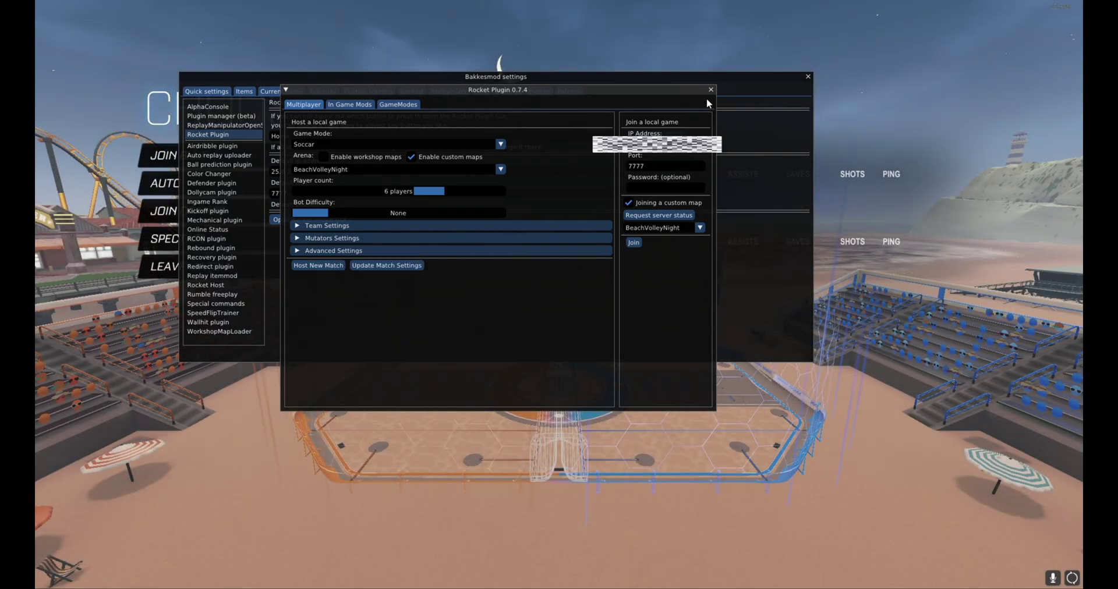
Close the Rocket Plugin and BakkesMod settings windows and leave the BeachVolleyNight match for the main menu.
left_click(710, 89)
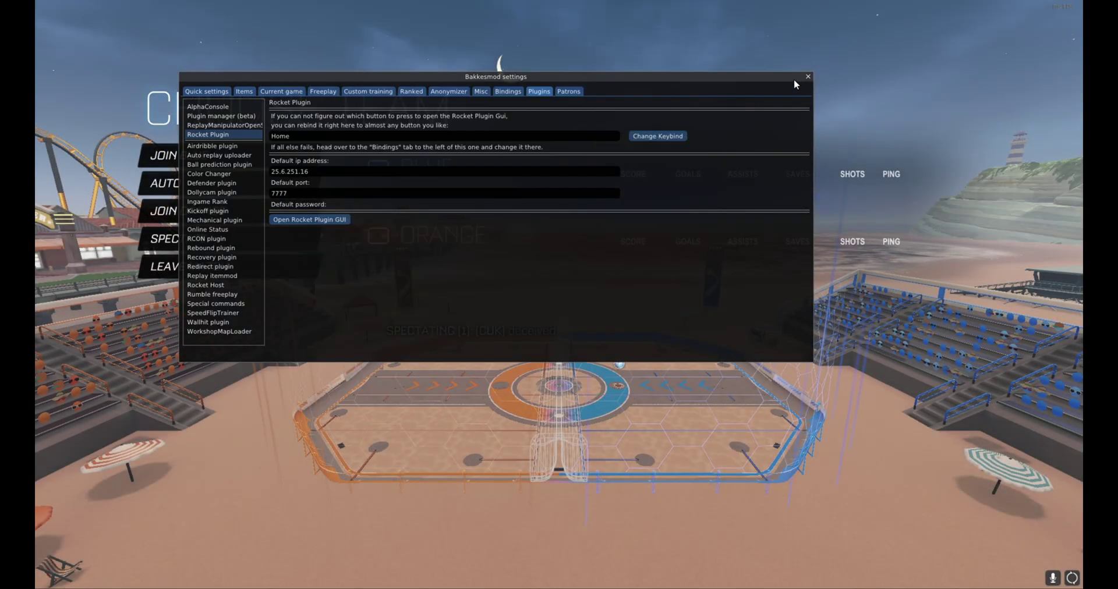
left_click(808, 77)
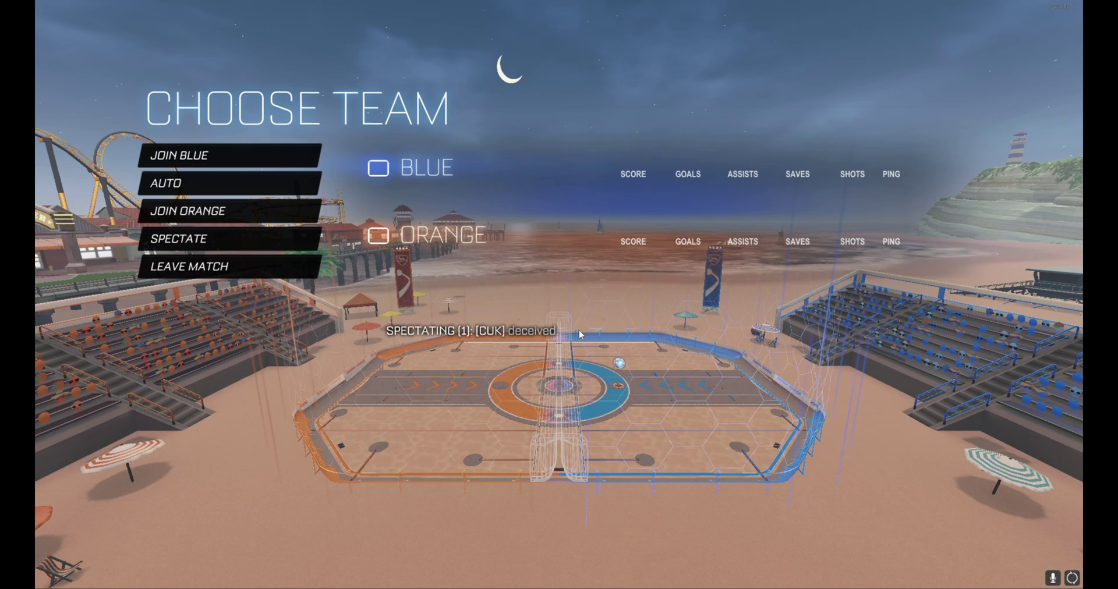
left_click(312, 270)
left_click(507, 328)
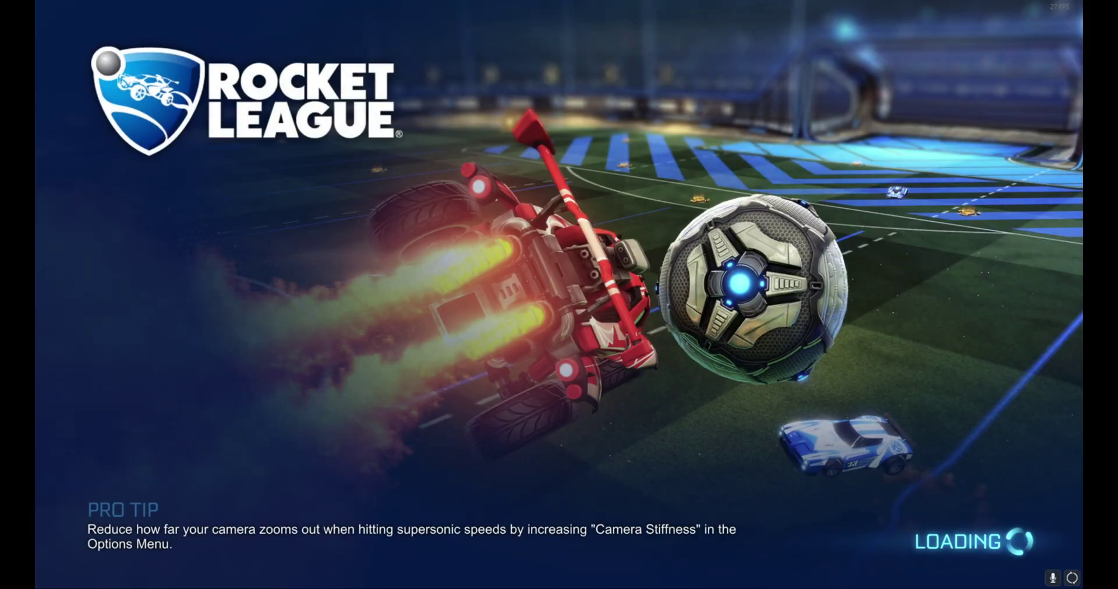
Check in BakkesMod's plugin manager whether Rocket Plugin is loaded, and close the manager and settings windows.
key("F2")
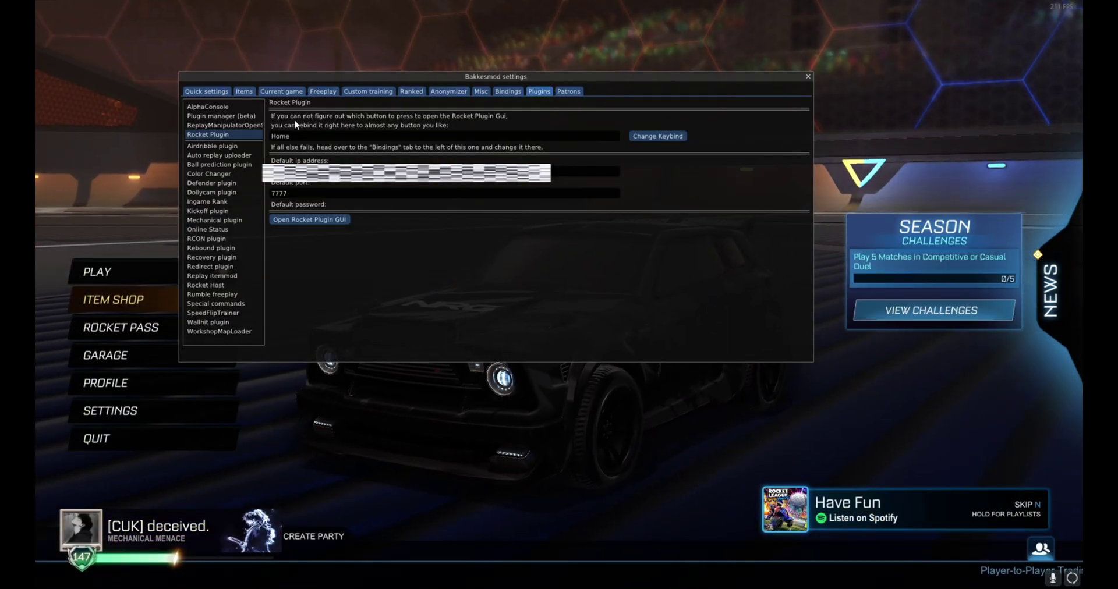
left_click(221, 115)
left_click(303, 154)
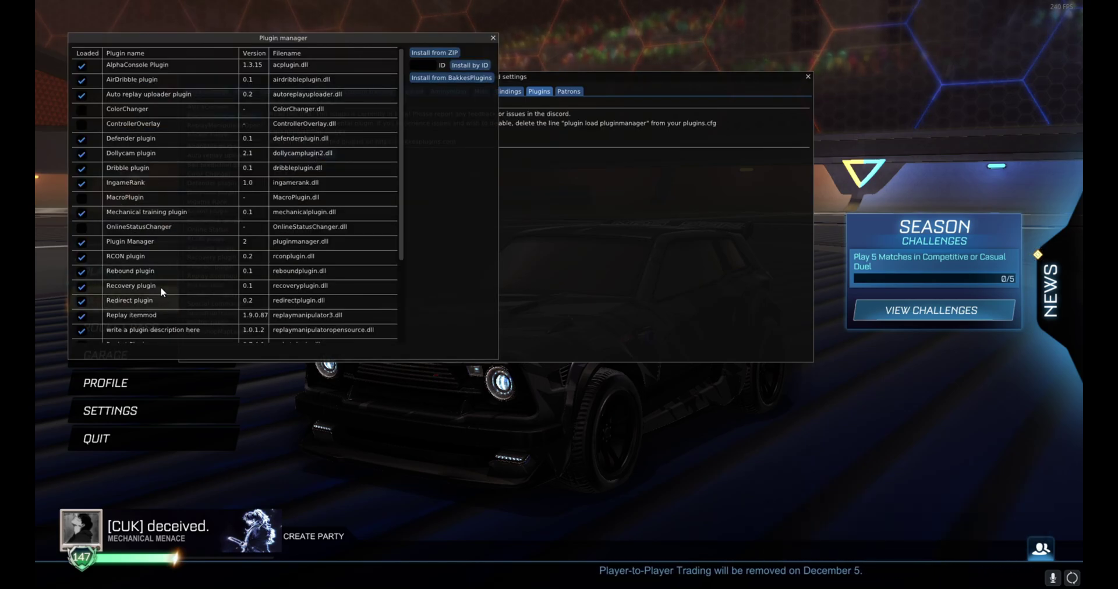
left_click_drag(374, 39, 533, 68)
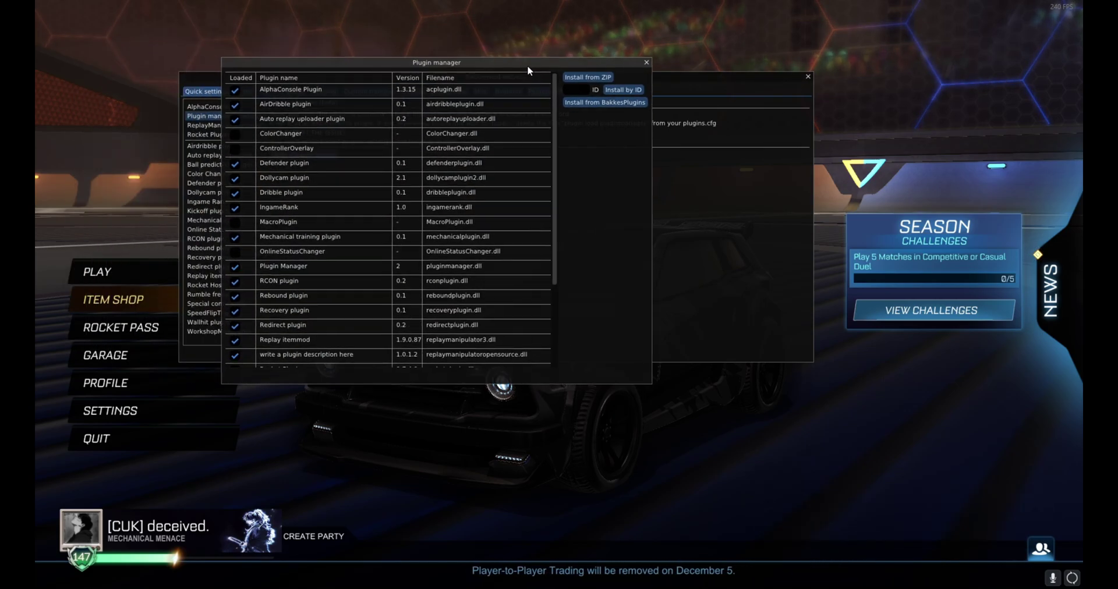
scroll(342, 324, "down", 1)
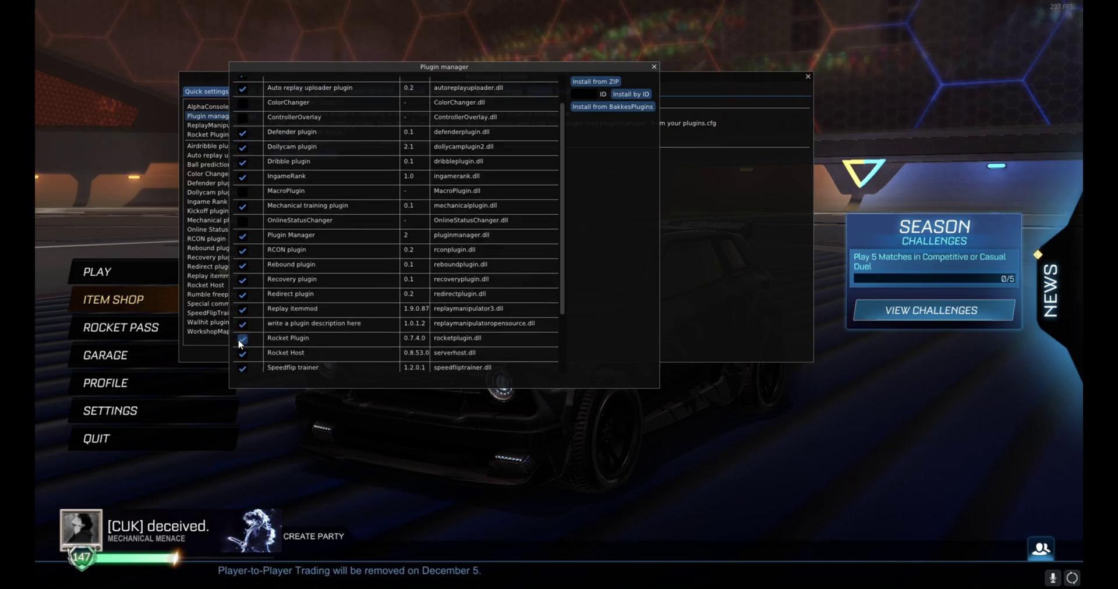
left_click(654, 66)
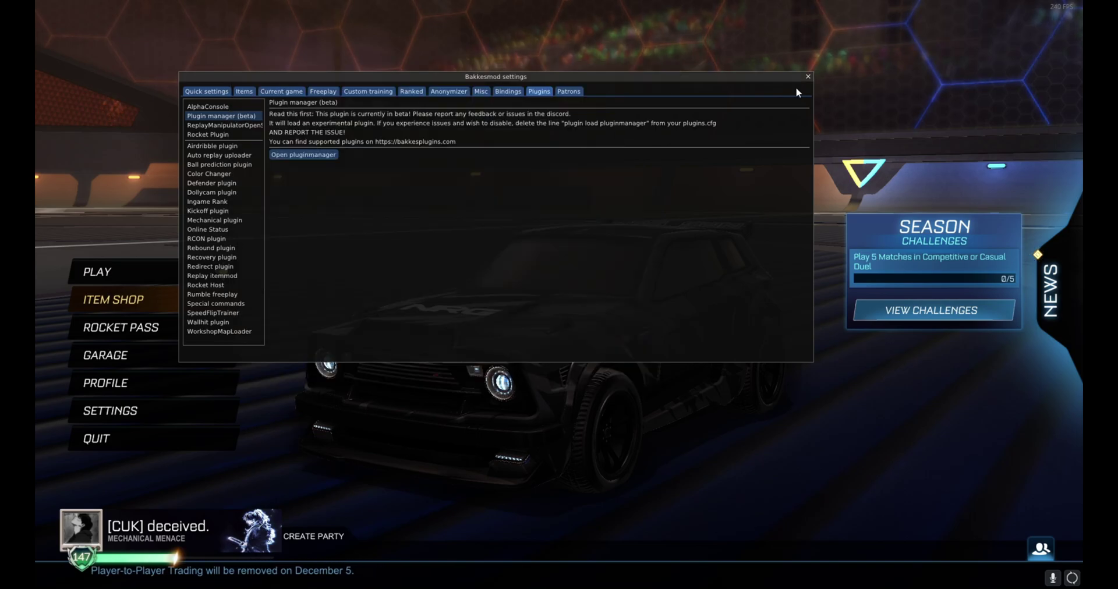
left_click(808, 77)
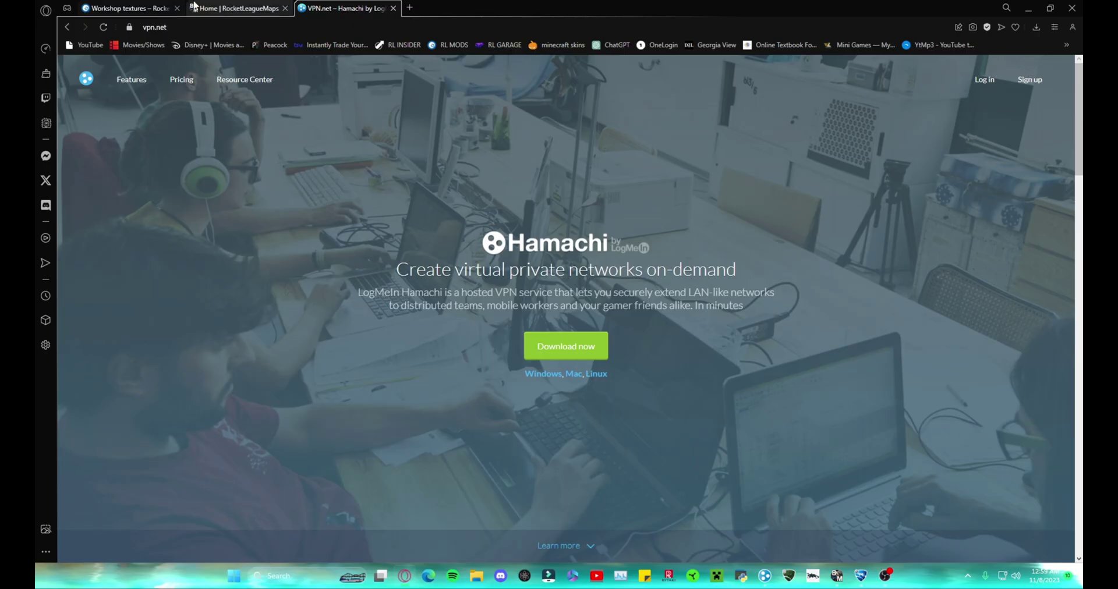
Switch to the browser, search the web for "steam workshops" in a new tab, and open the Steam Workshop site.
left_click(128, 8)
left_click(239, 8)
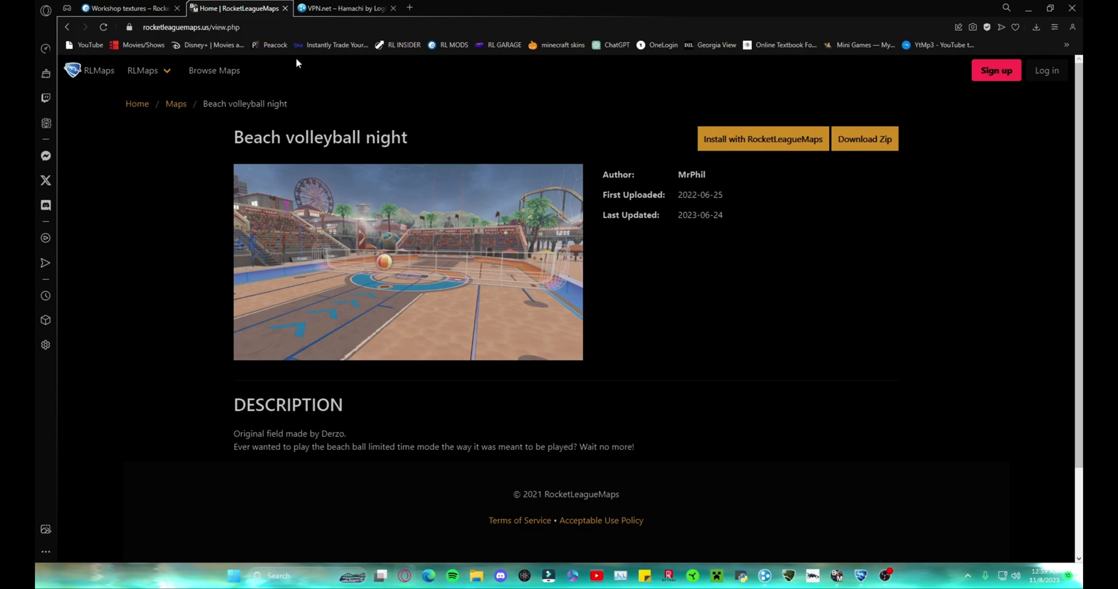
left_click(409, 7)
type("stea")
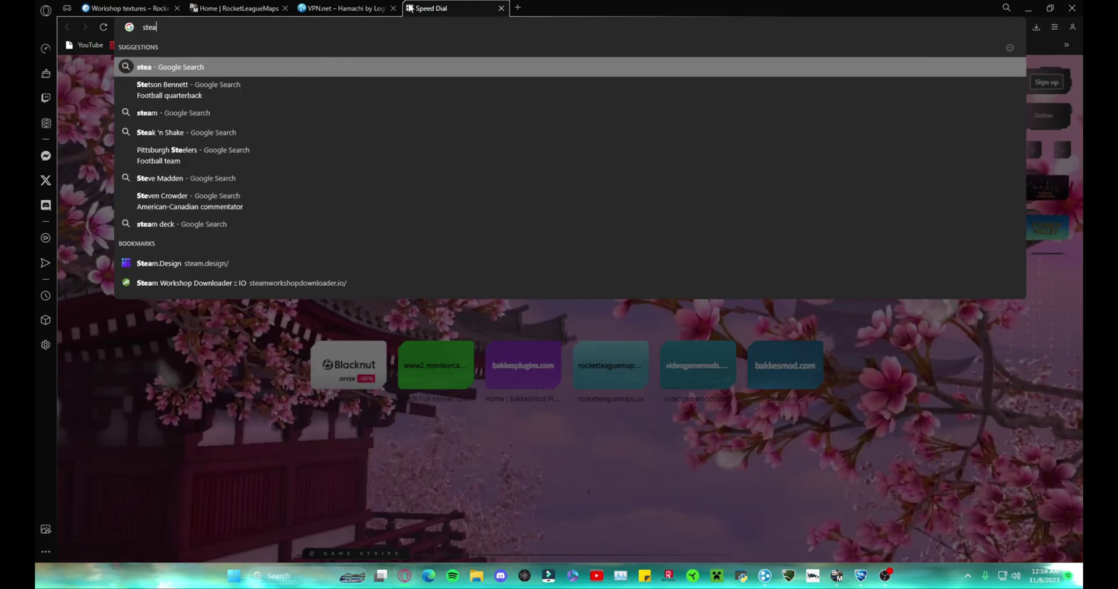
type("m worksh")
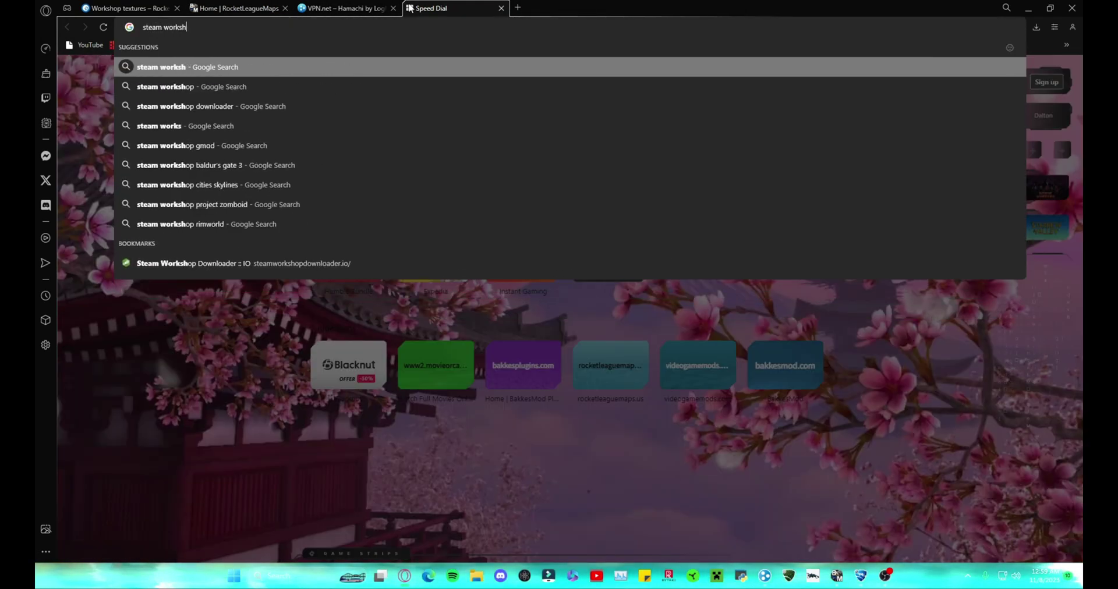
type("ops")
key("Return")
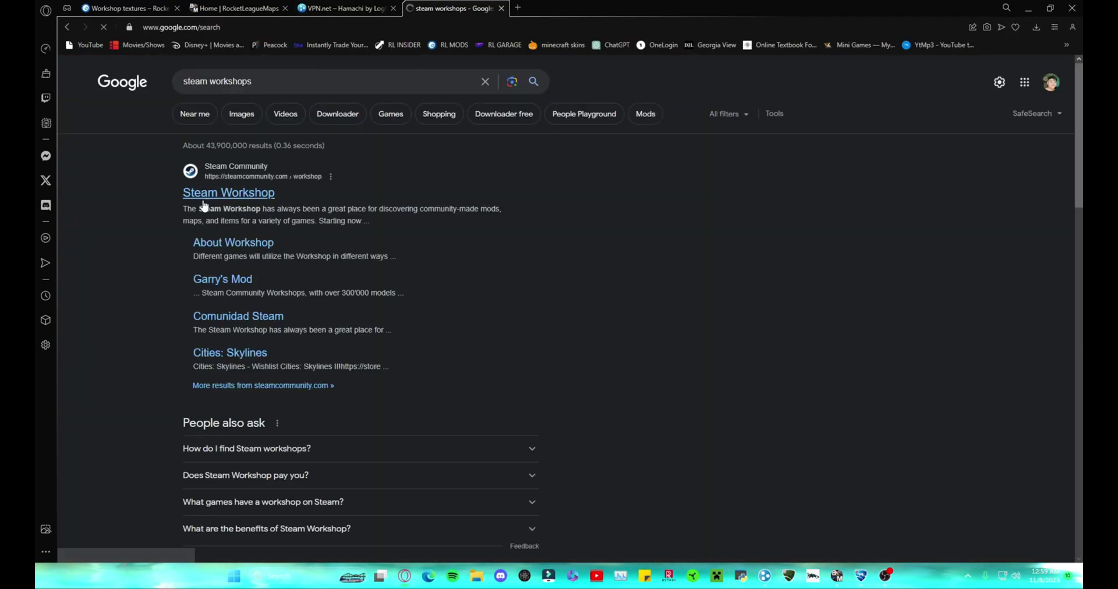
left_click(210, 194)
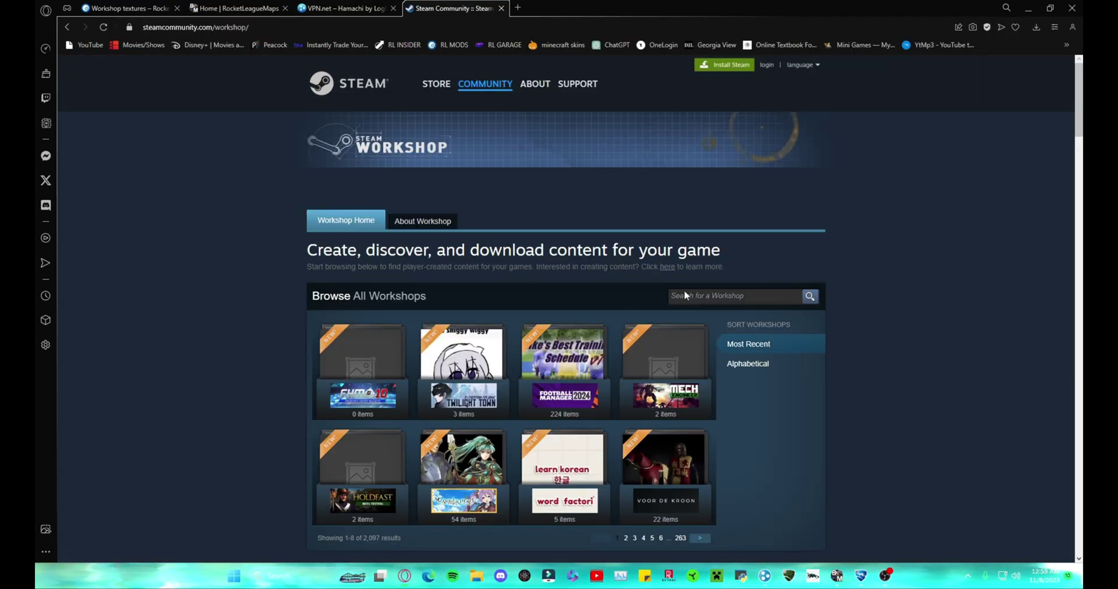
Find the Rocket League workshop on Steam and browse its full list of maps.
left_click(694, 293)
type("rocket lea")
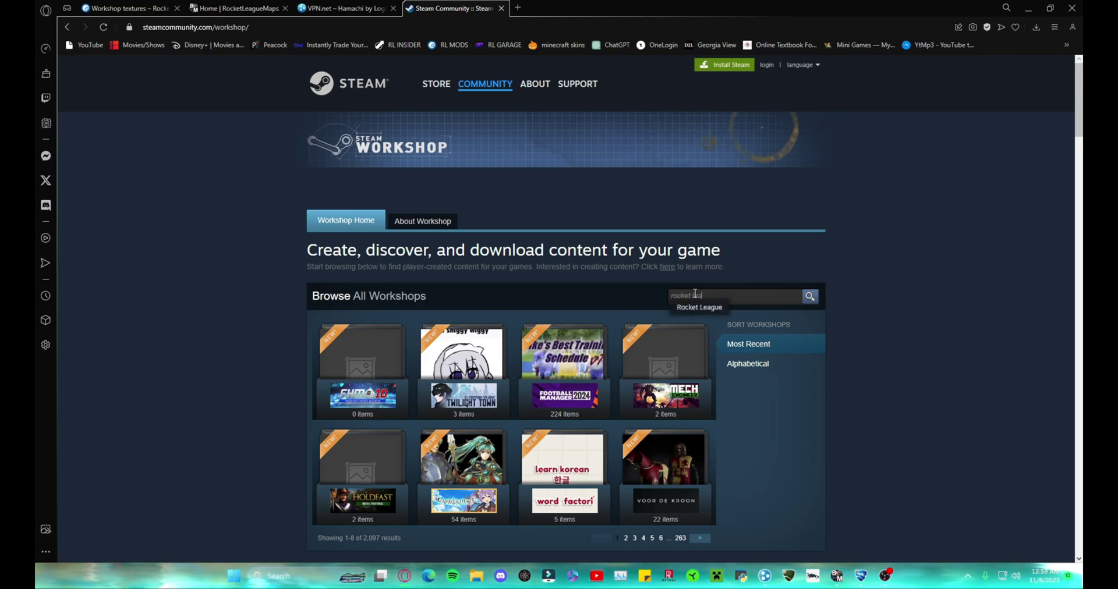
left_click(722, 310)
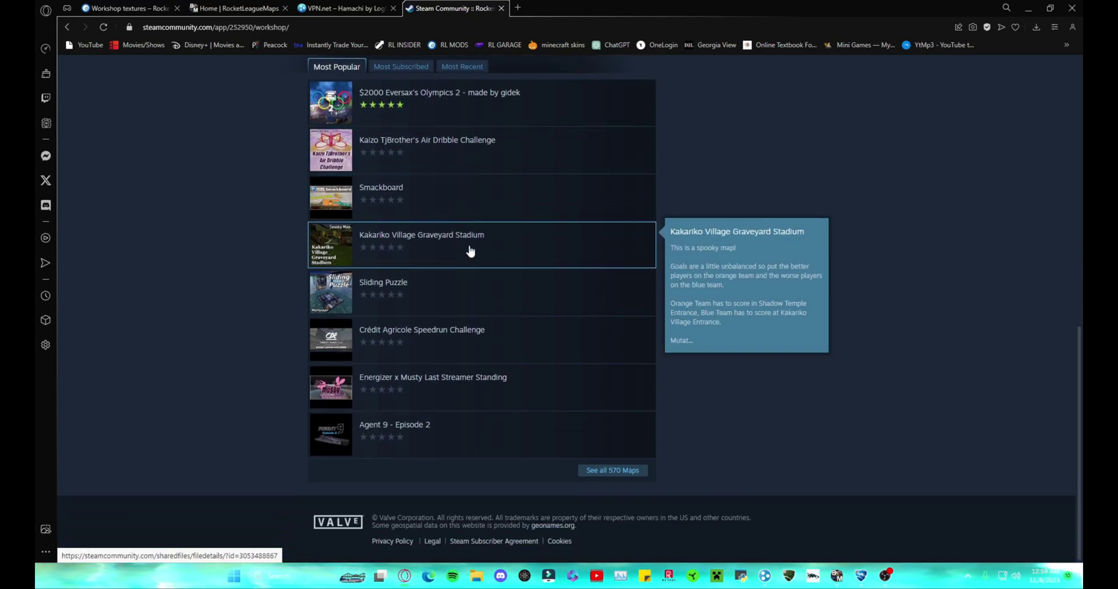
left_click(613, 471)
scroll(470, 307, "down", 9)
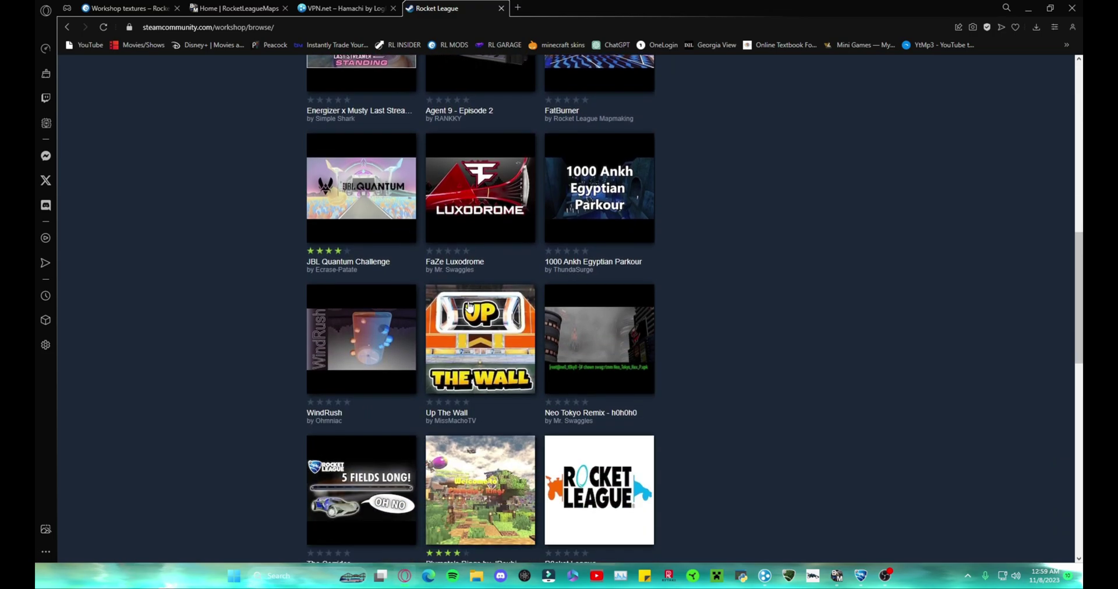
scroll(470, 307, "down", 4)
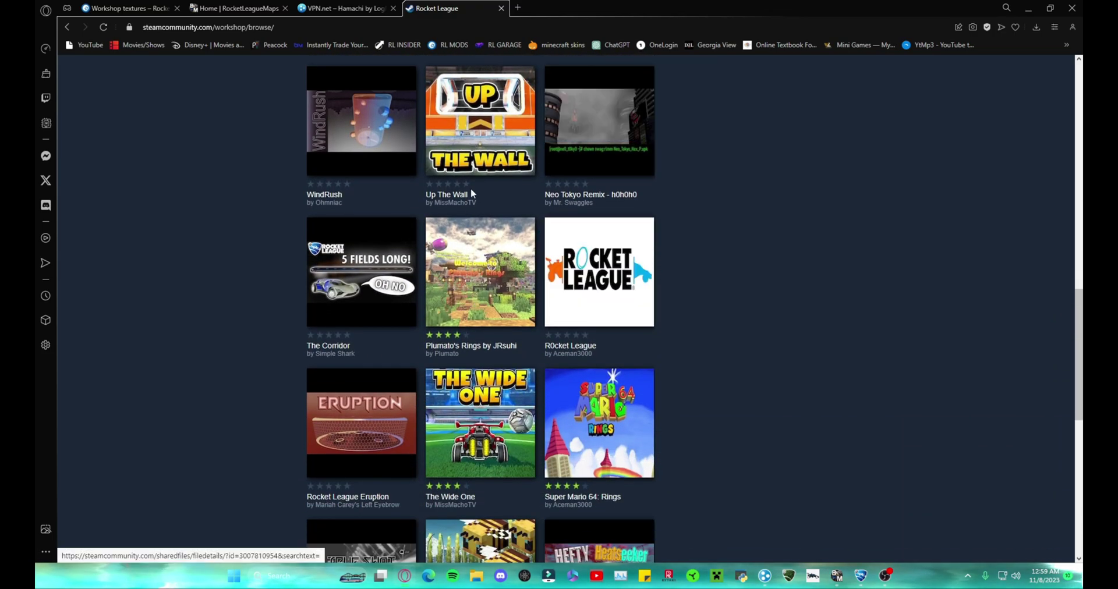
Look over the Up The Wall map page and its Epic Games download page on RocketLeagueMaps, and return to the desktop.
left_click(472, 194)
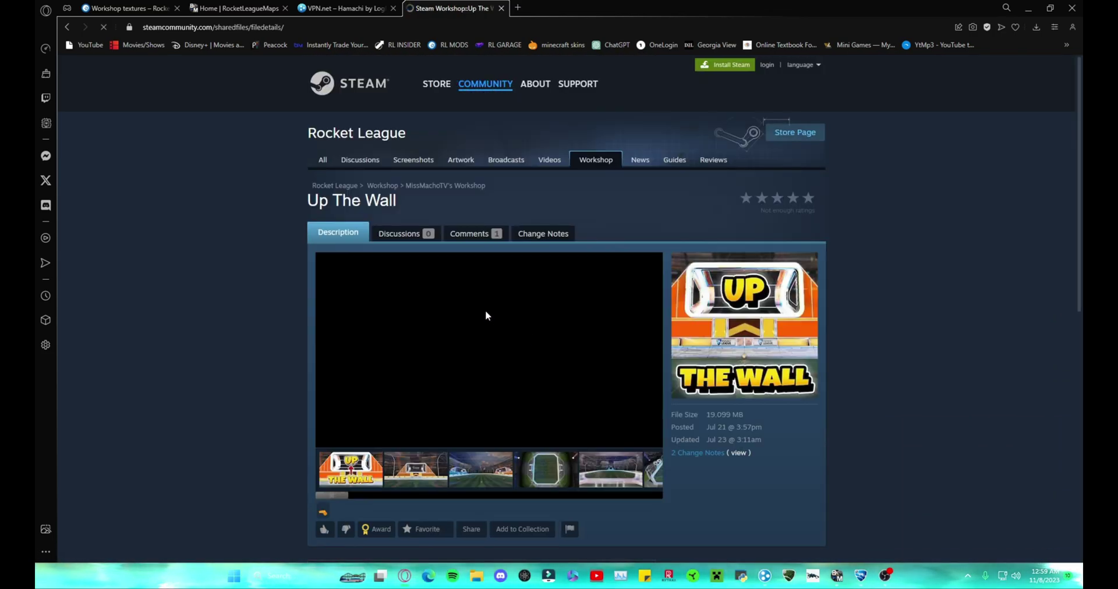
scroll(495, 323, "down", 8)
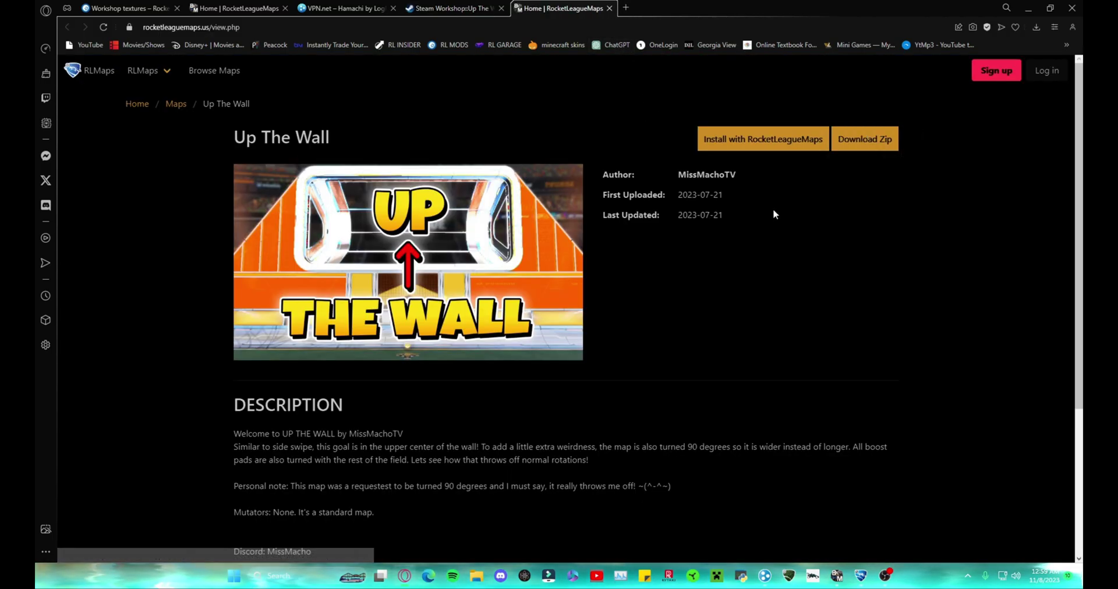
left_click(609, 8)
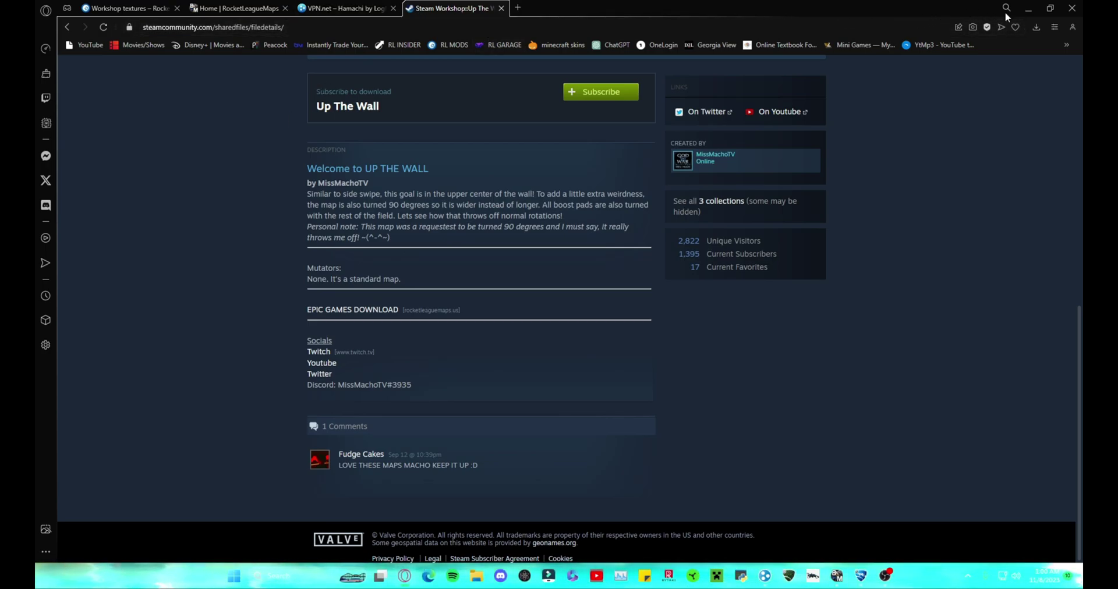
left_click(1027, 17)
left_click(1004, 29)
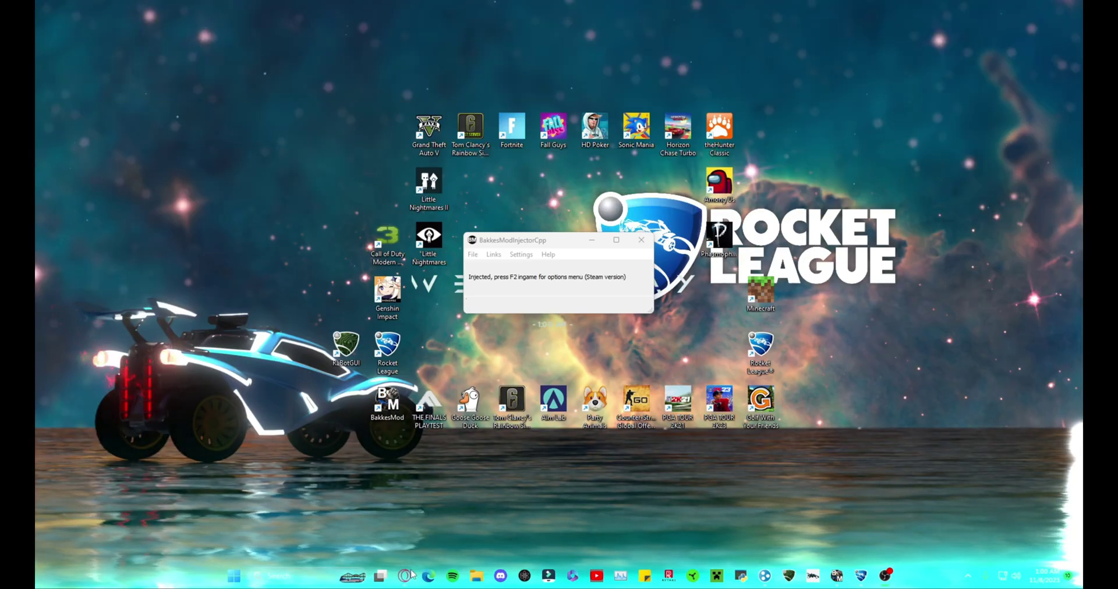